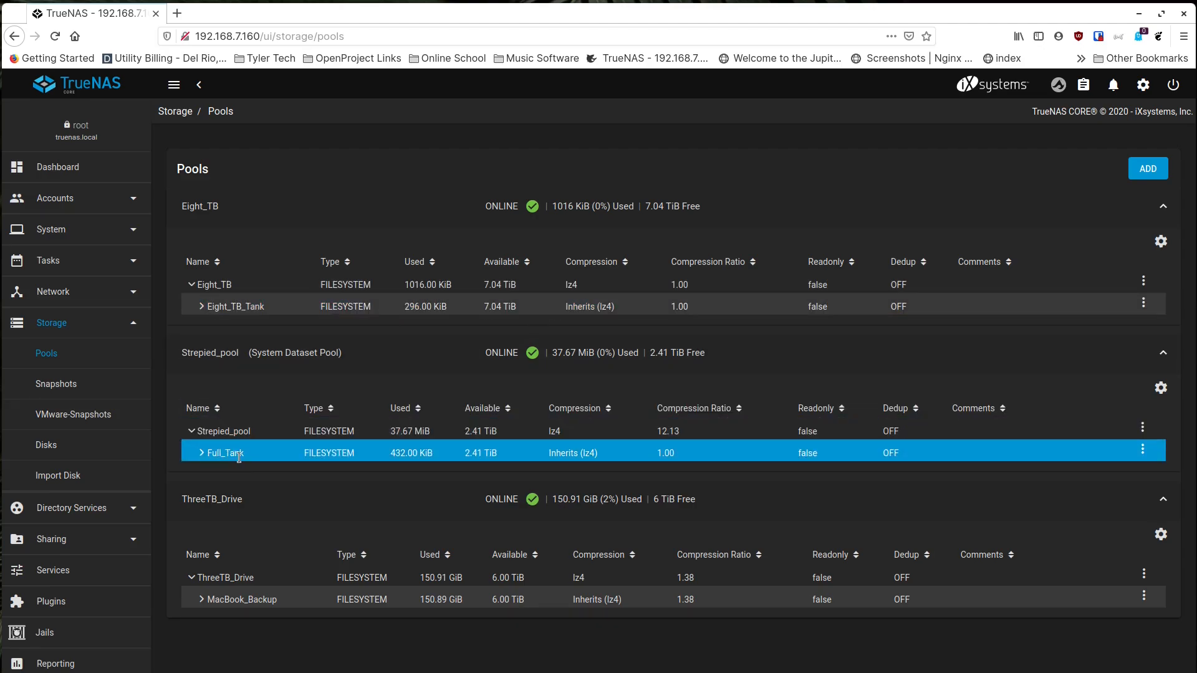
{"action": "left_click", "coordinate": [223, 430]}
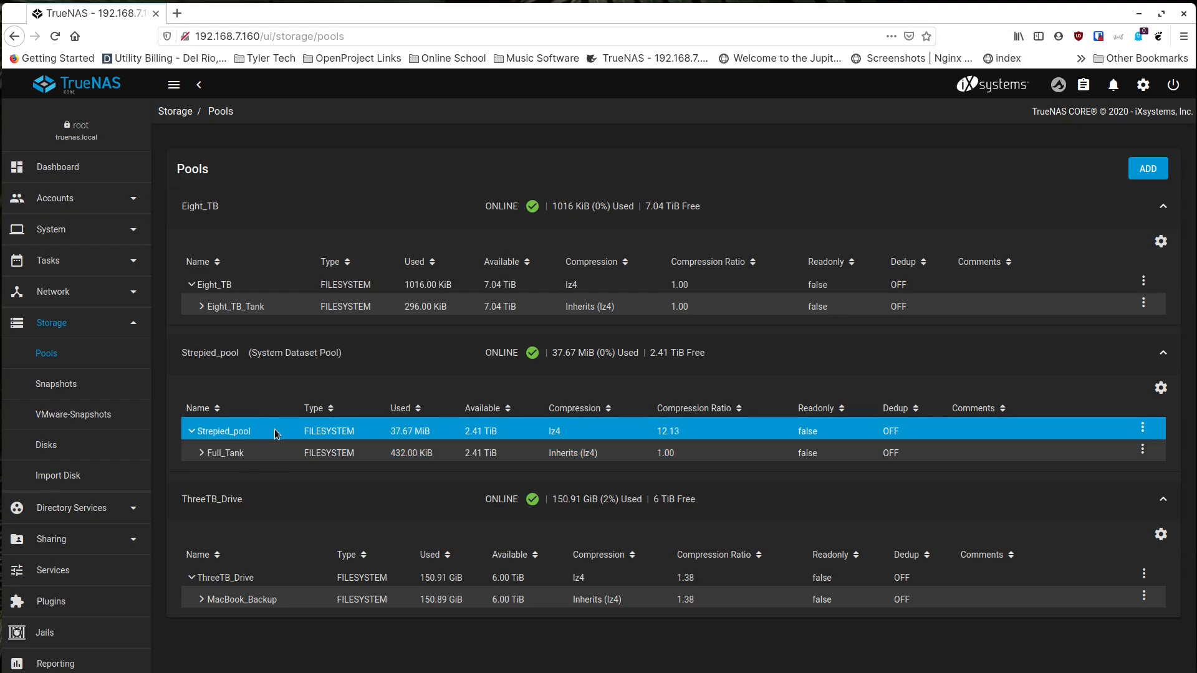
{"action": "left_click", "coordinate": [253, 449]}
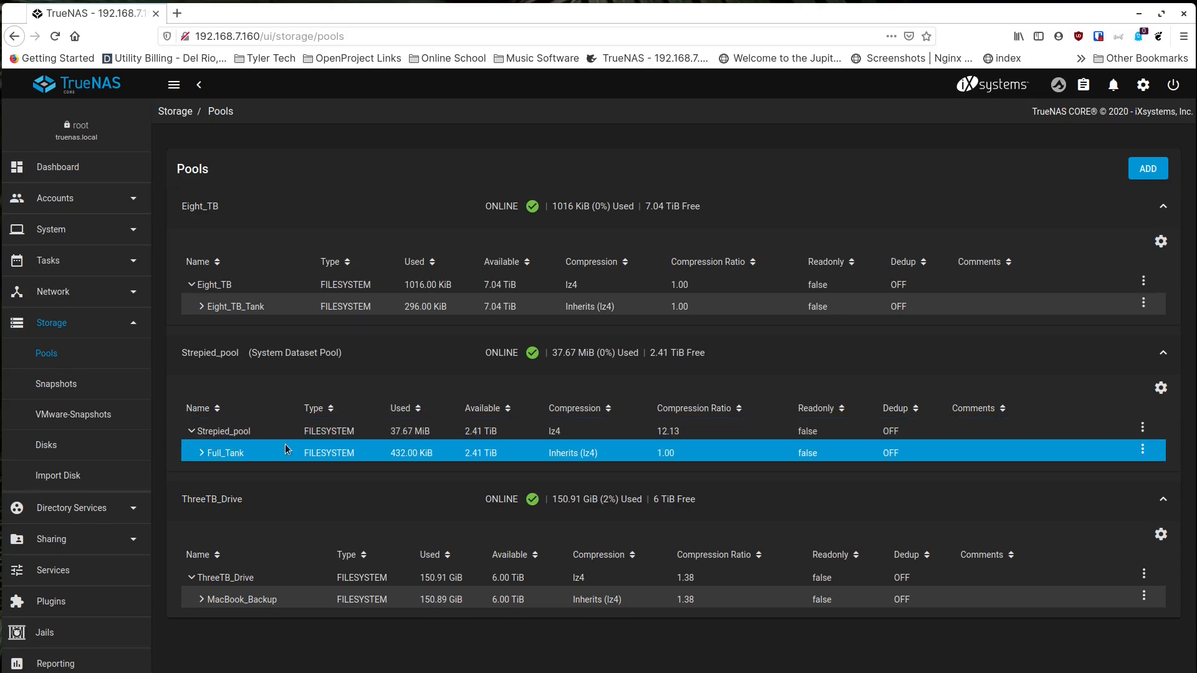
{"action": "left_click", "coordinate": [258, 430]}
{"action": "left_click", "coordinate": [279, 454]}
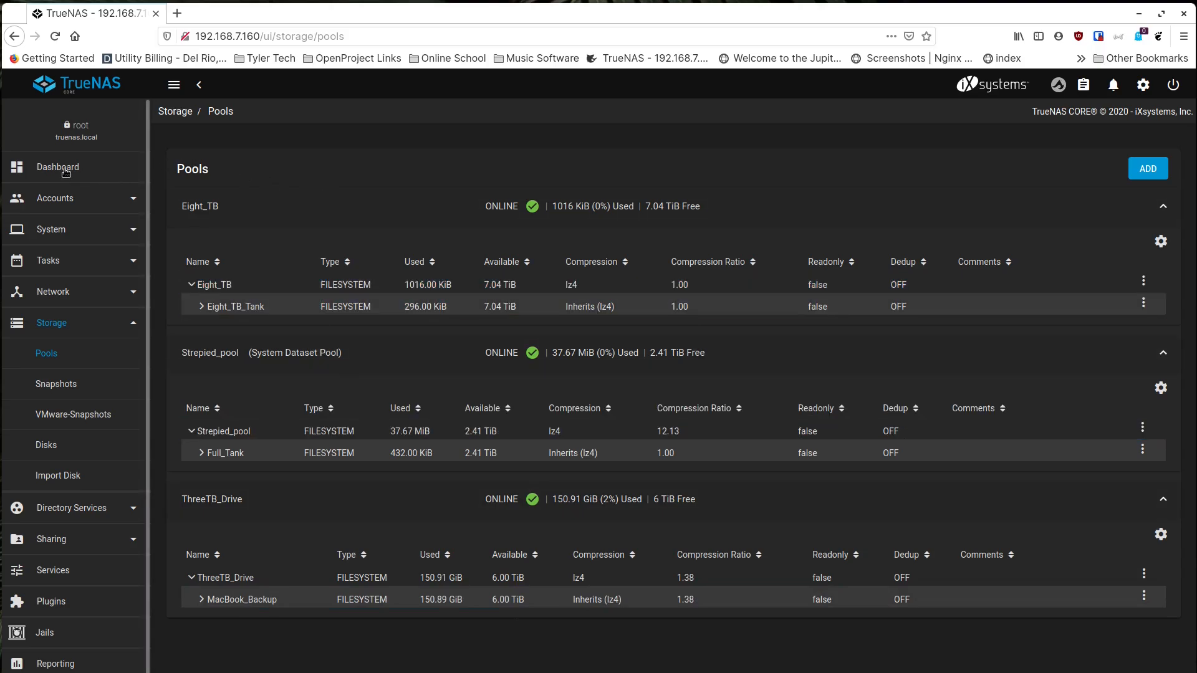
Step: Open the dashboard and examine the system information, the storage pool cards and the network interface card
{"action": "left_click", "coordinate": [88, 178]}
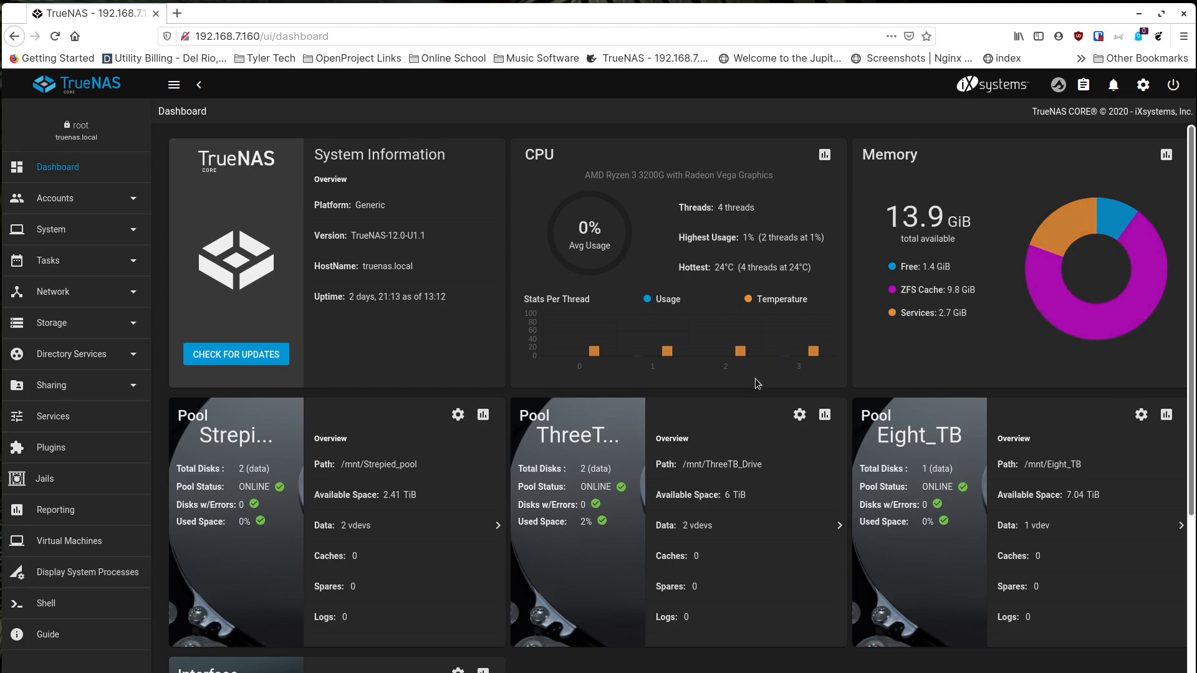
{"action": "scroll", "coordinate": [903, 494], "scroll_direction": "down", "scroll_amount": 3}
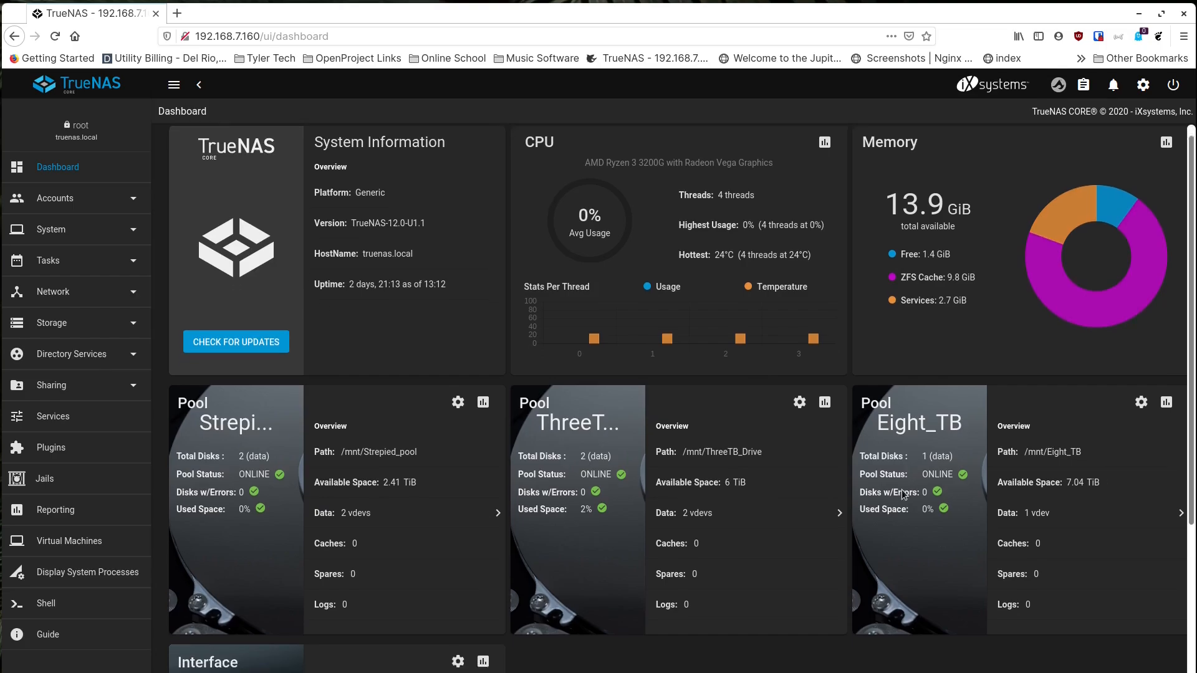
{"action": "scroll", "coordinate": [873, 484], "scroll_direction": "up", "scroll_amount": 2}
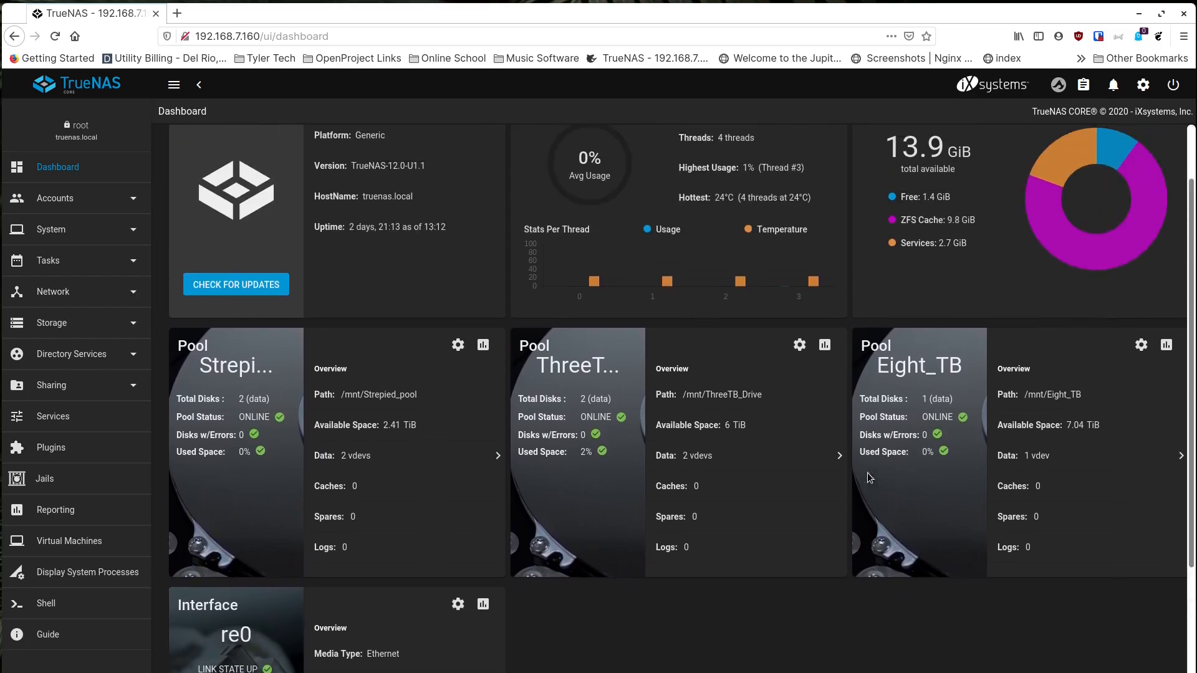
{"action": "scroll", "coordinate": [633, 481], "scroll_direction": "down", "scroll_amount": 3}
{"action": "scroll", "coordinate": [640, 484], "scroll_direction": "up", "scroll_amount": 3}
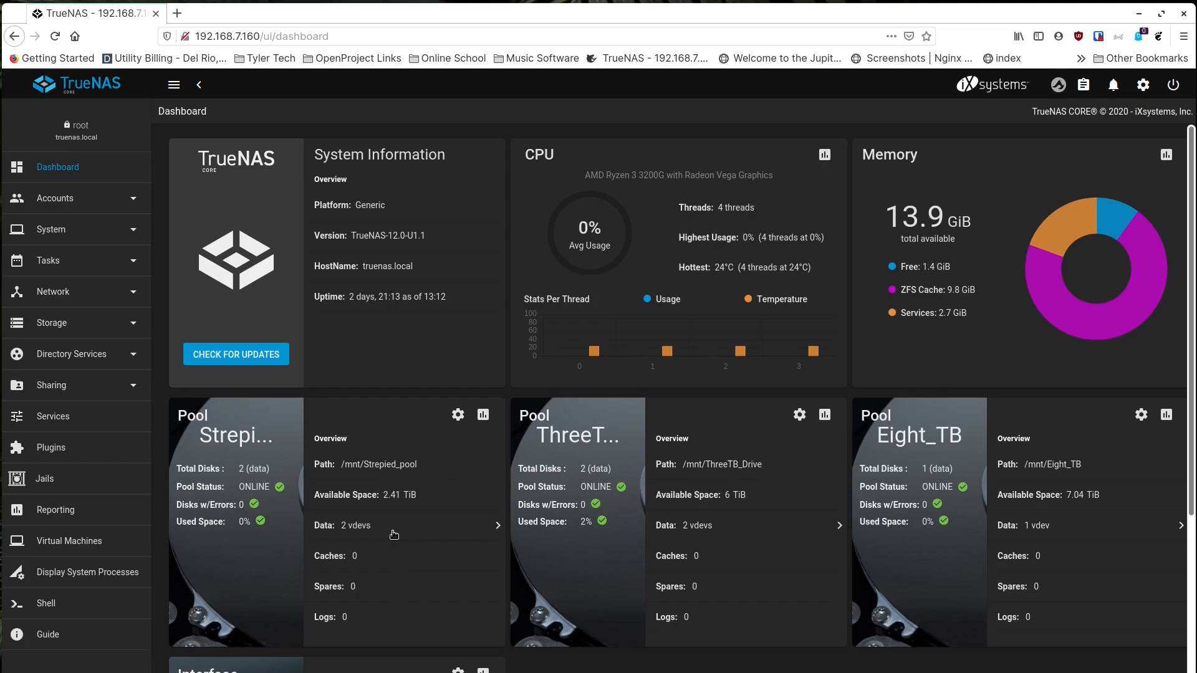
{"action": "scroll", "coordinate": [394, 534], "scroll_direction": "down", "scroll_amount": 3}
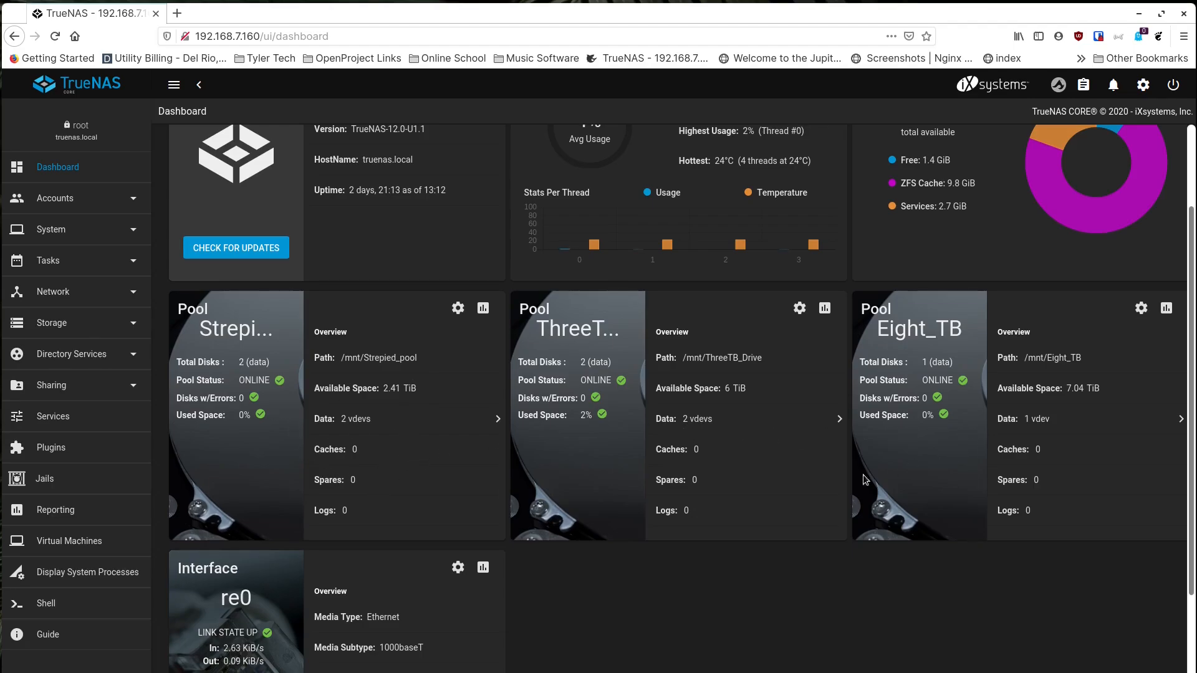
{"action": "scroll", "coordinate": [614, 579], "scroll_direction": "down", "scroll_amount": 3}
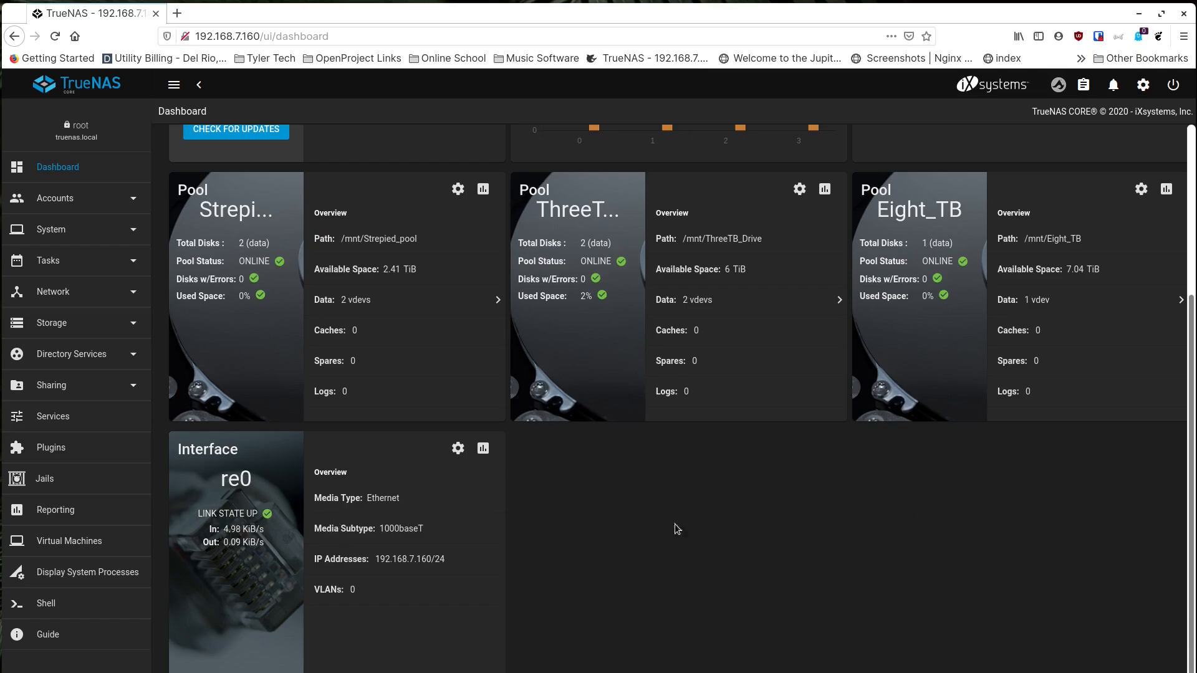
{"action": "scroll", "coordinate": [458, 539], "scroll_direction": "up", "scroll_amount": 5}
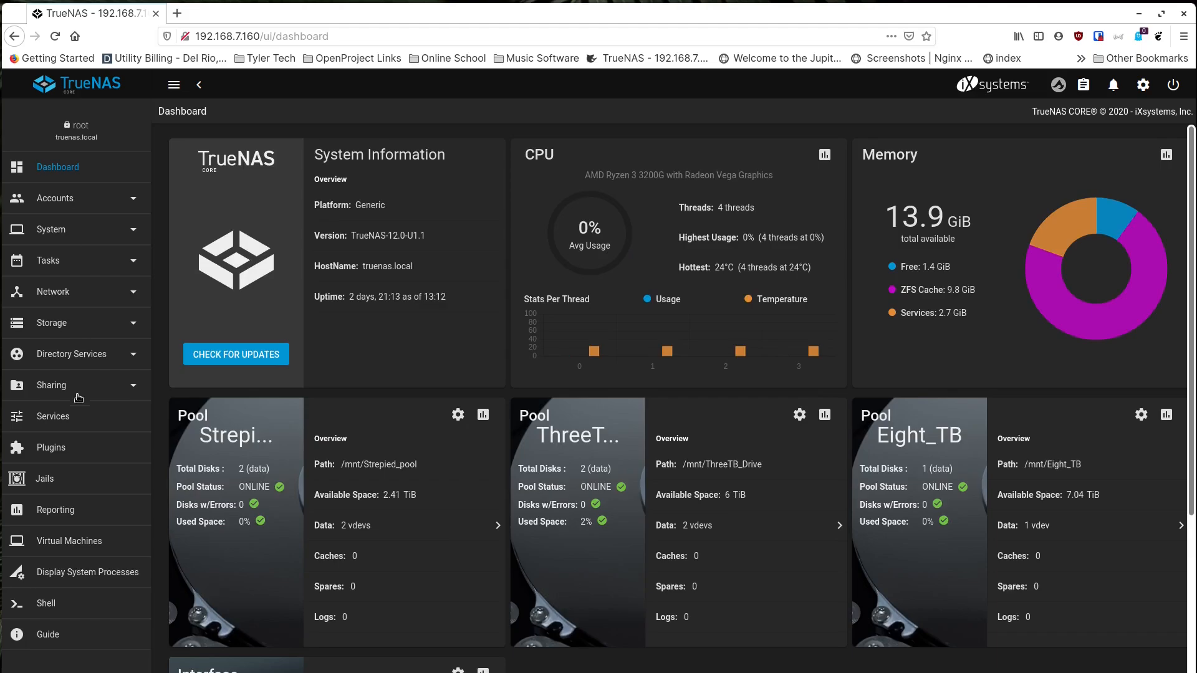
Step: Open the plugins page and choose Eight_TB as the pool for plugin and jail storage
{"action": "left_click", "coordinate": [63, 454]}
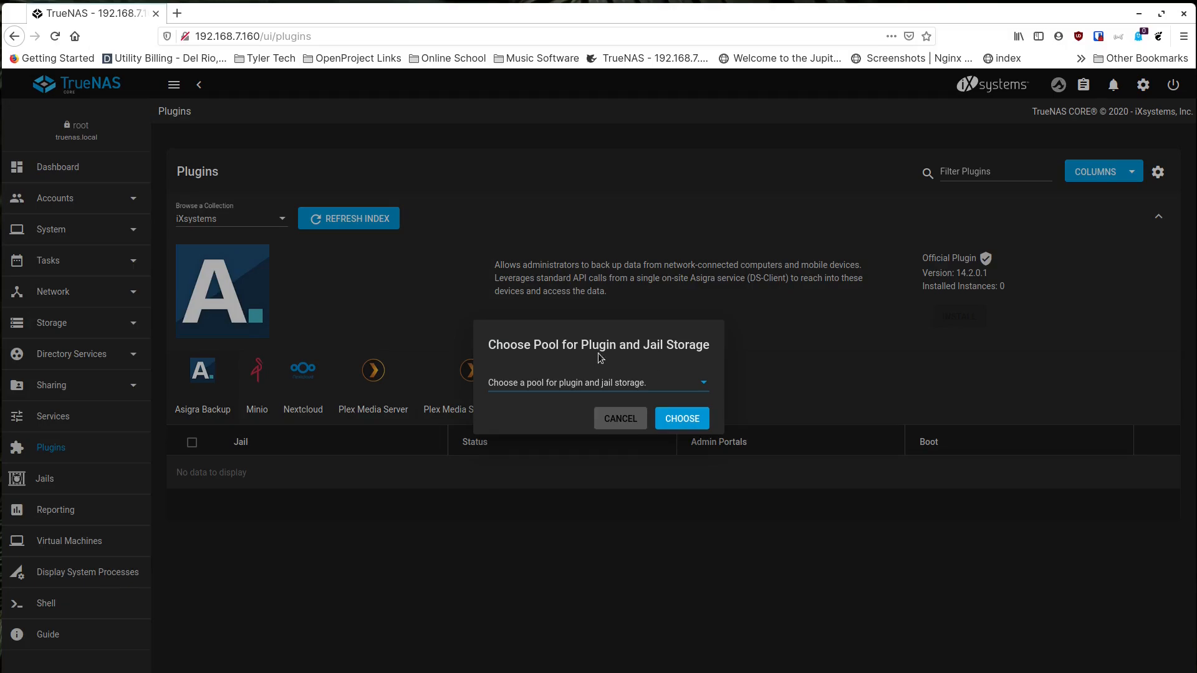
{"action": "left_click", "coordinate": [622, 387]}
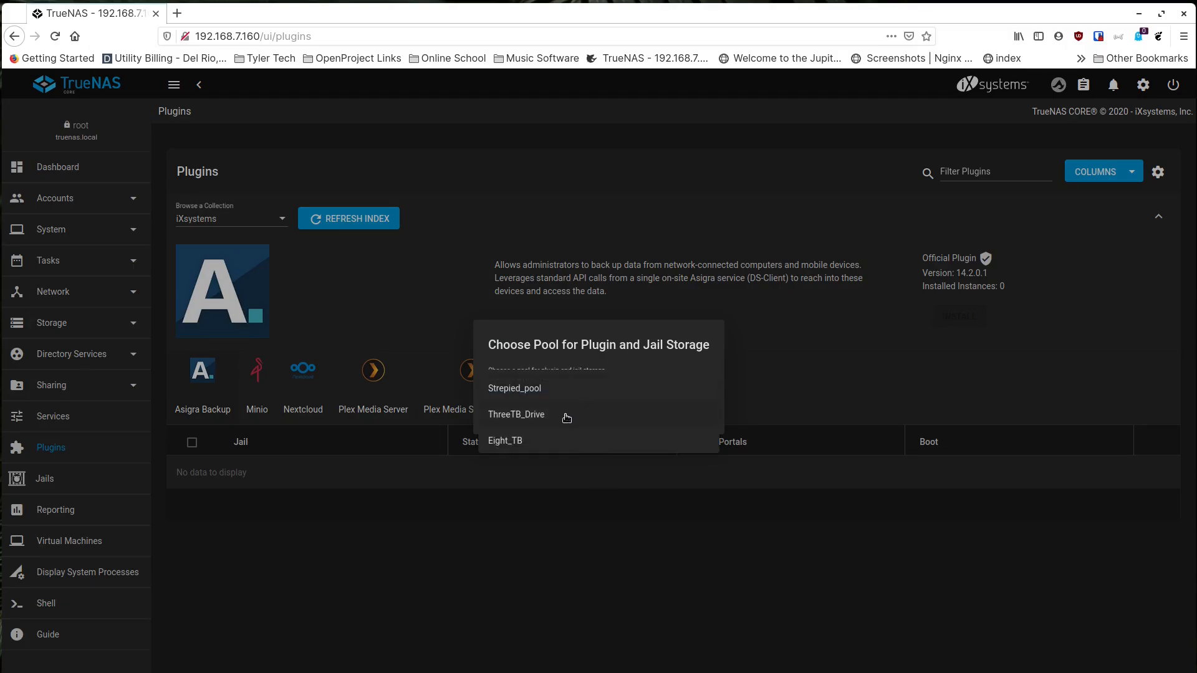
{"action": "left_click", "coordinate": [541, 440]}
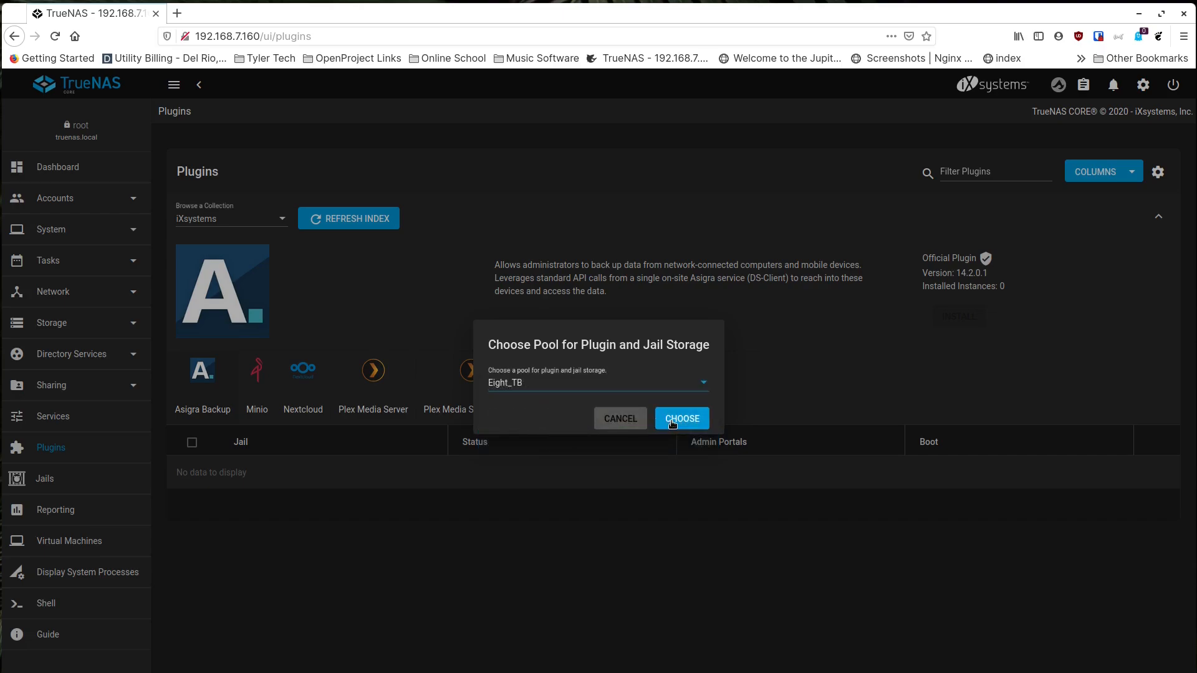
{"action": "left_click", "coordinate": [672, 424]}
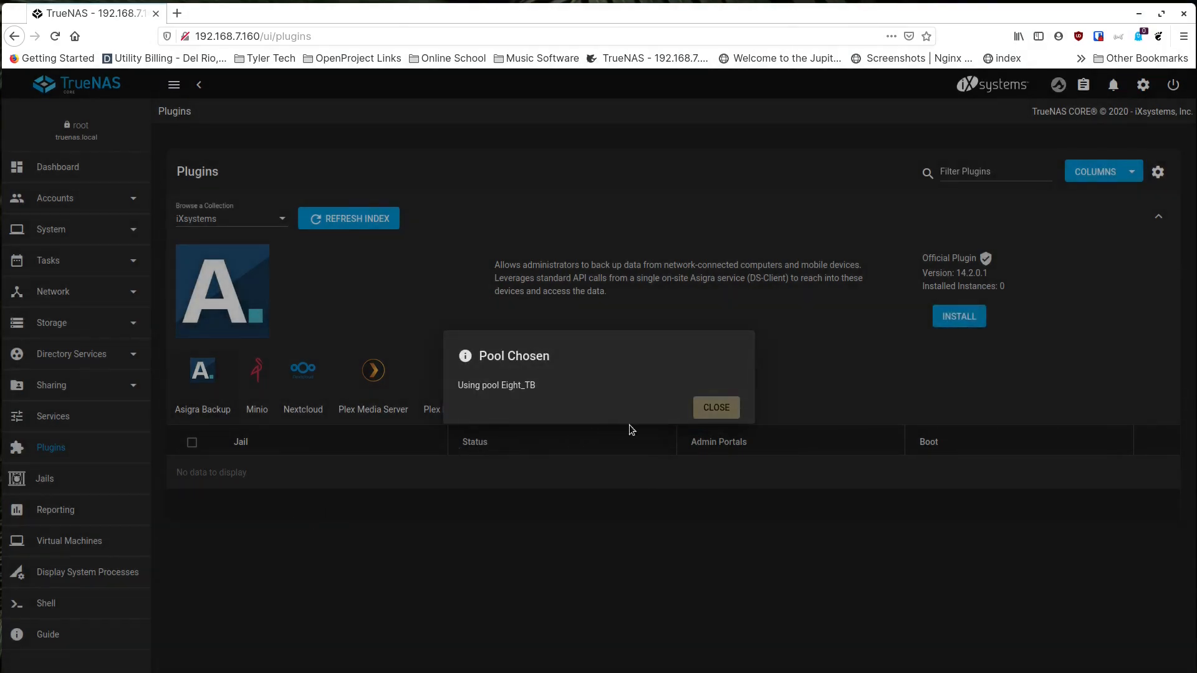
{"action": "left_click", "coordinate": [713, 412]}
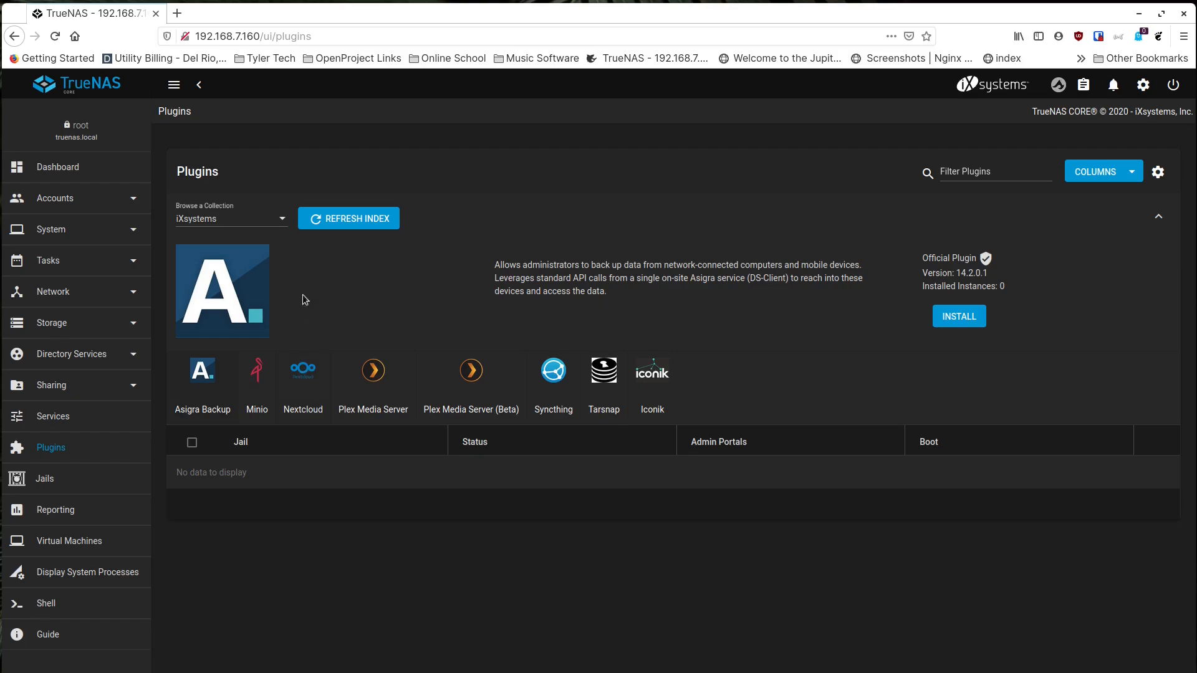
Step: Switch to the Community plugin collection and look through its available plugins
{"action": "left_click", "coordinate": [283, 221]}
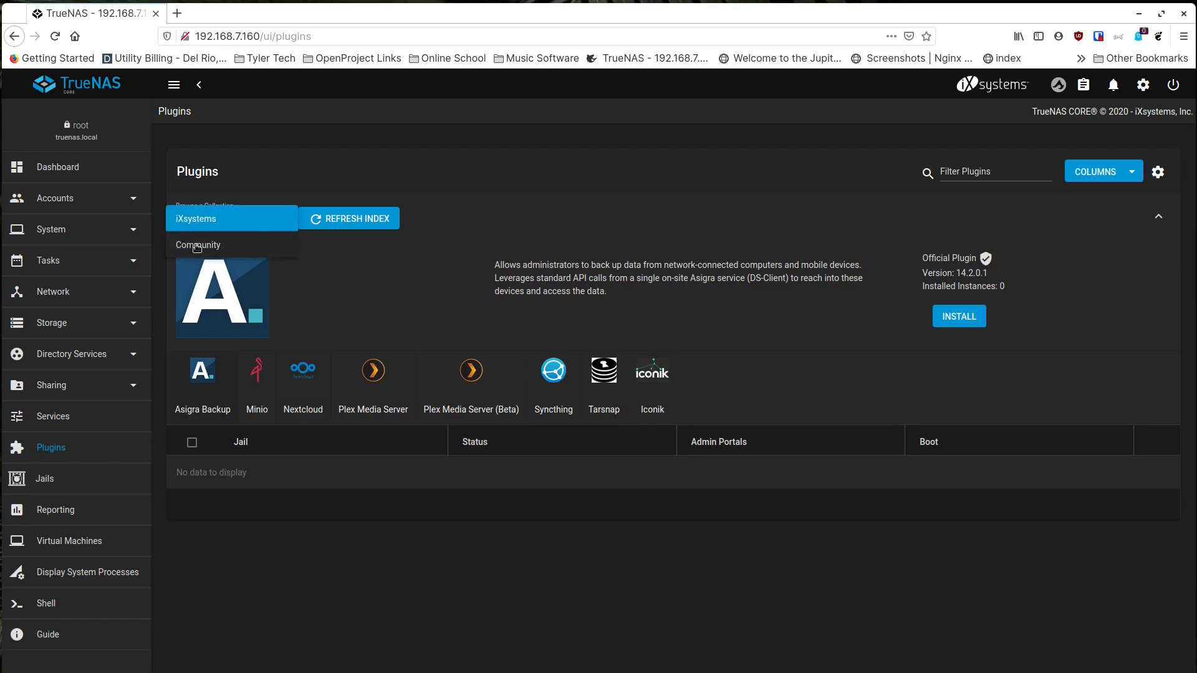
{"action": "left_click", "coordinate": [197, 246]}
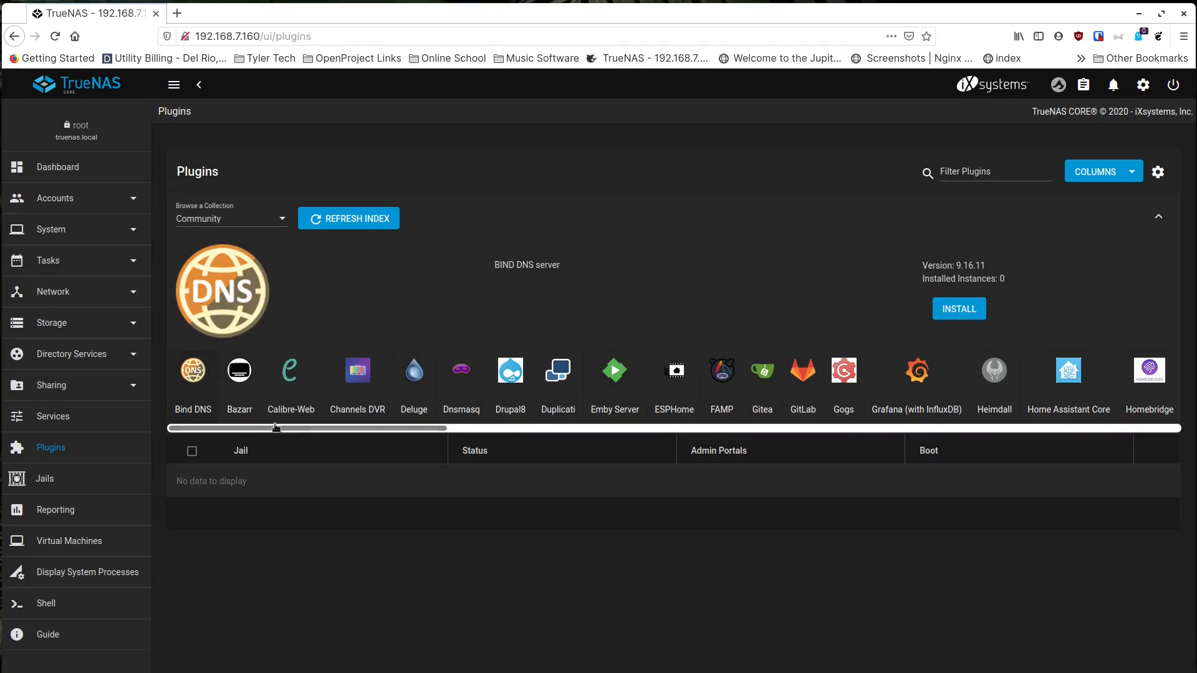
{"action": "left_click_drag", "start_coordinate": [267, 430], "coordinate": [251, 430]}
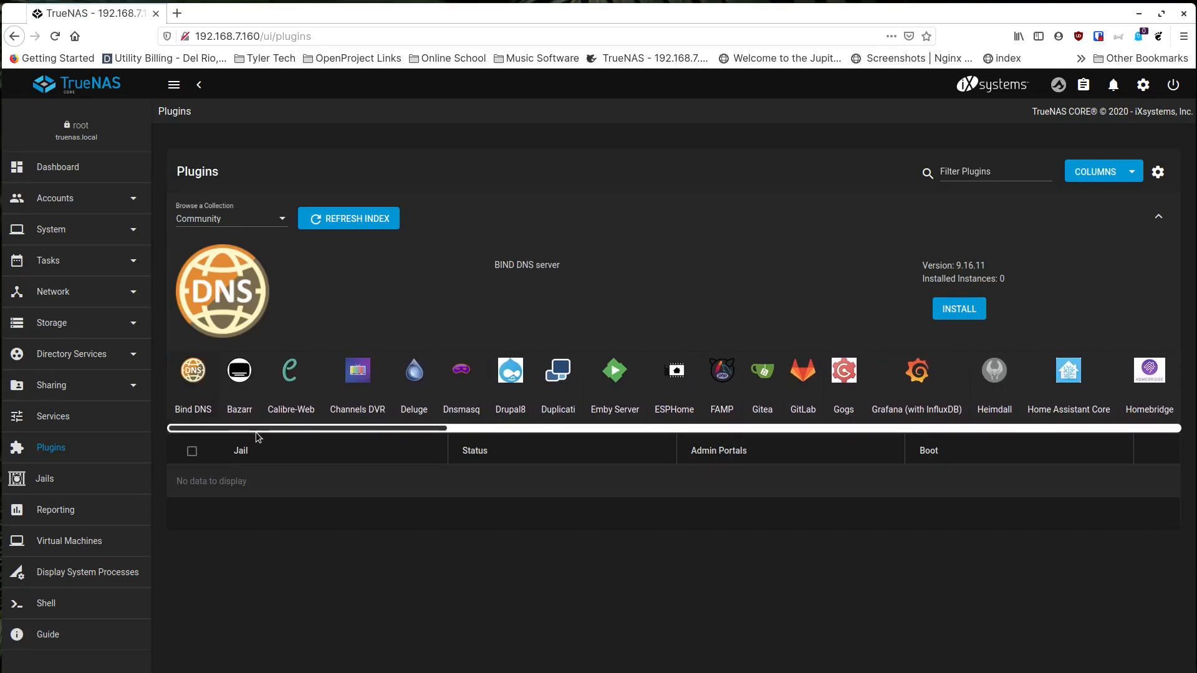
{"action": "left_click_drag", "start_coordinate": [255, 431], "coordinate": [903, 434]}
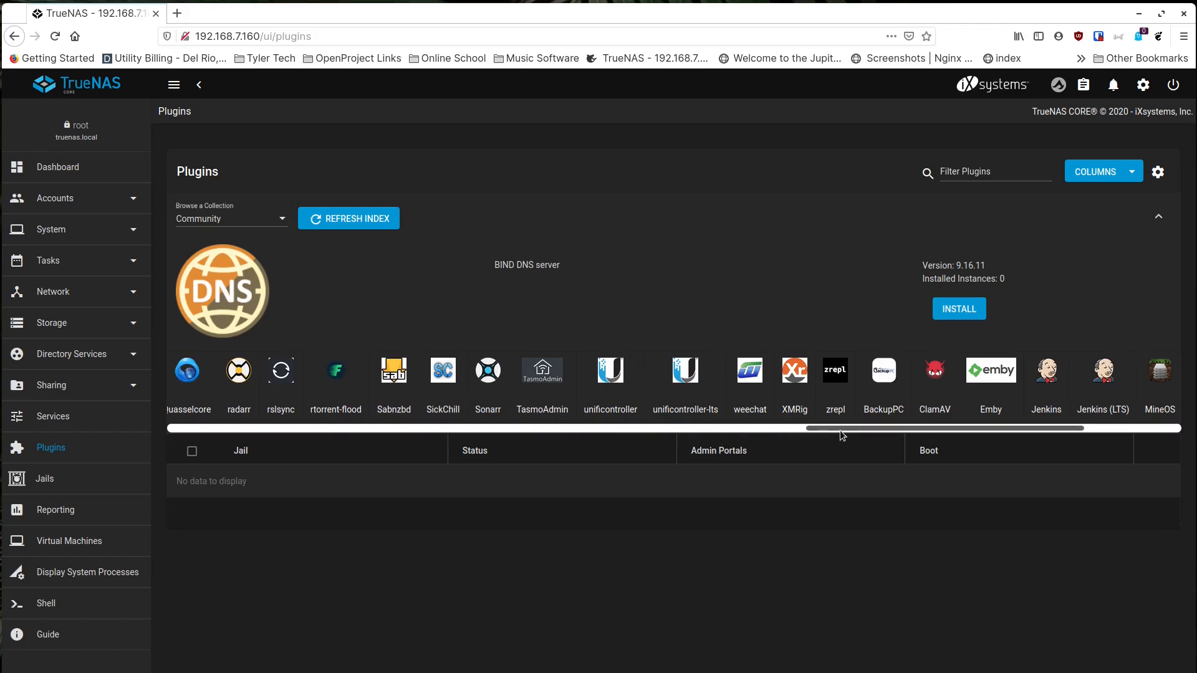
{"action": "left_click_drag", "start_coordinate": [840, 431], "coordinate": [179, 445]}
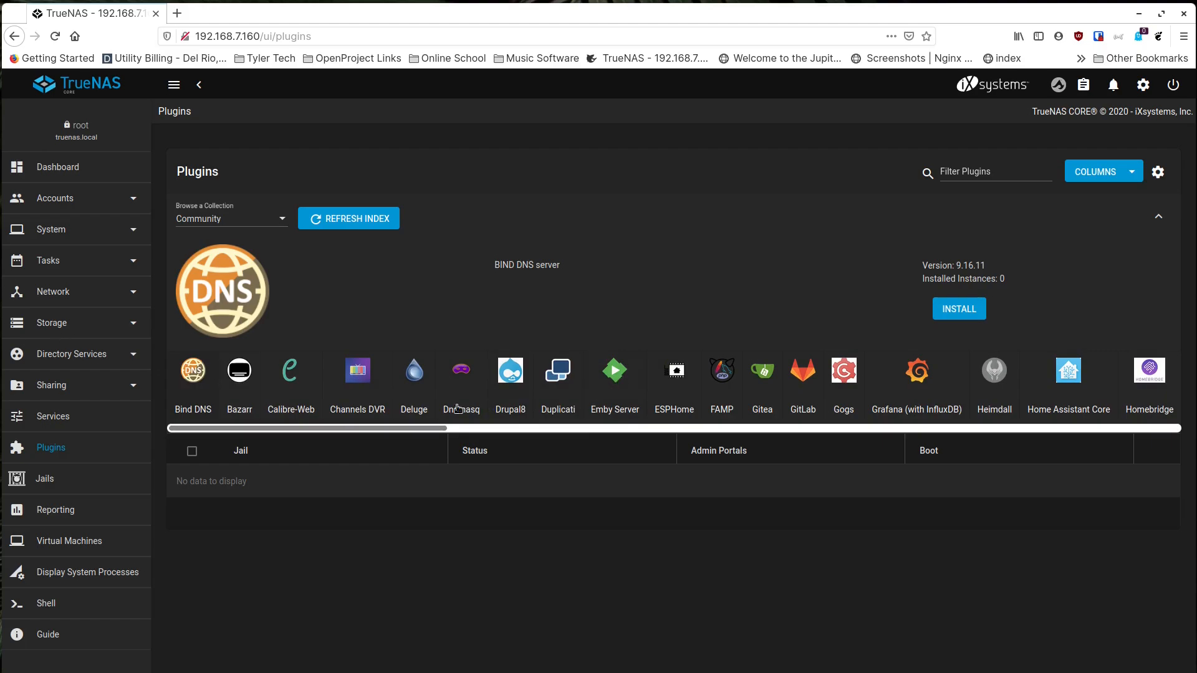
{"action": "left_click_drag", "start_coordinate": [278, 435], "coordinate": [494, 435]}
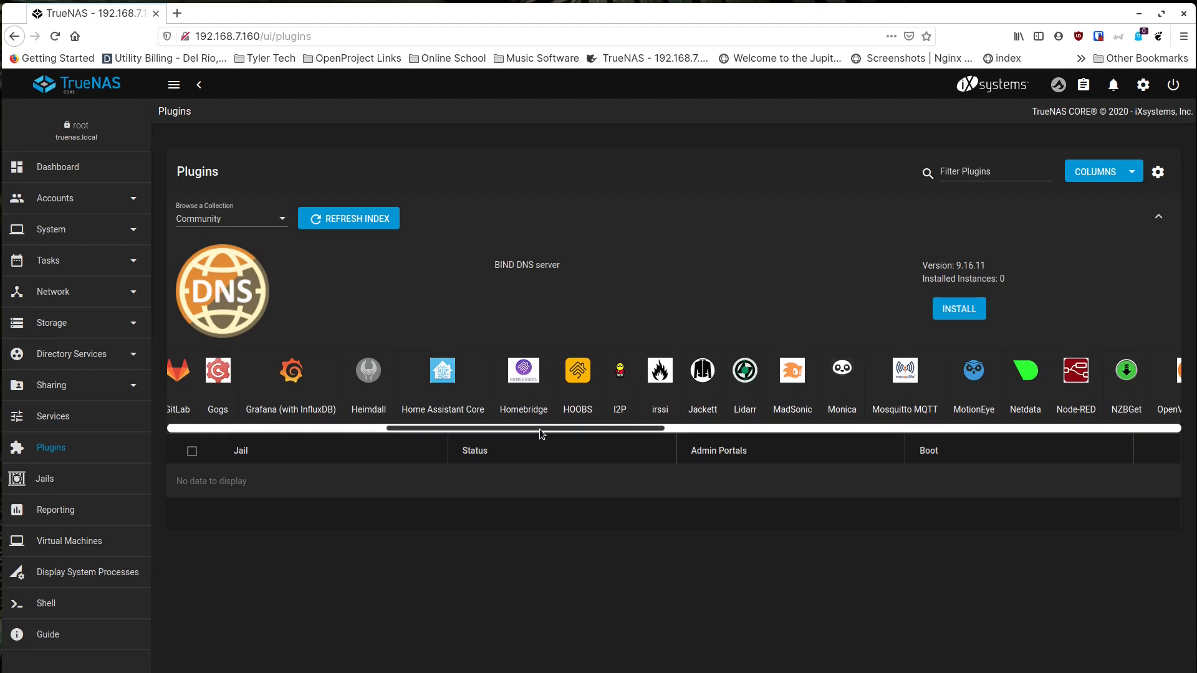
{"action": "left_click_drag", "start_coordinate": [540, 429], "coordinate": [296, 428]}
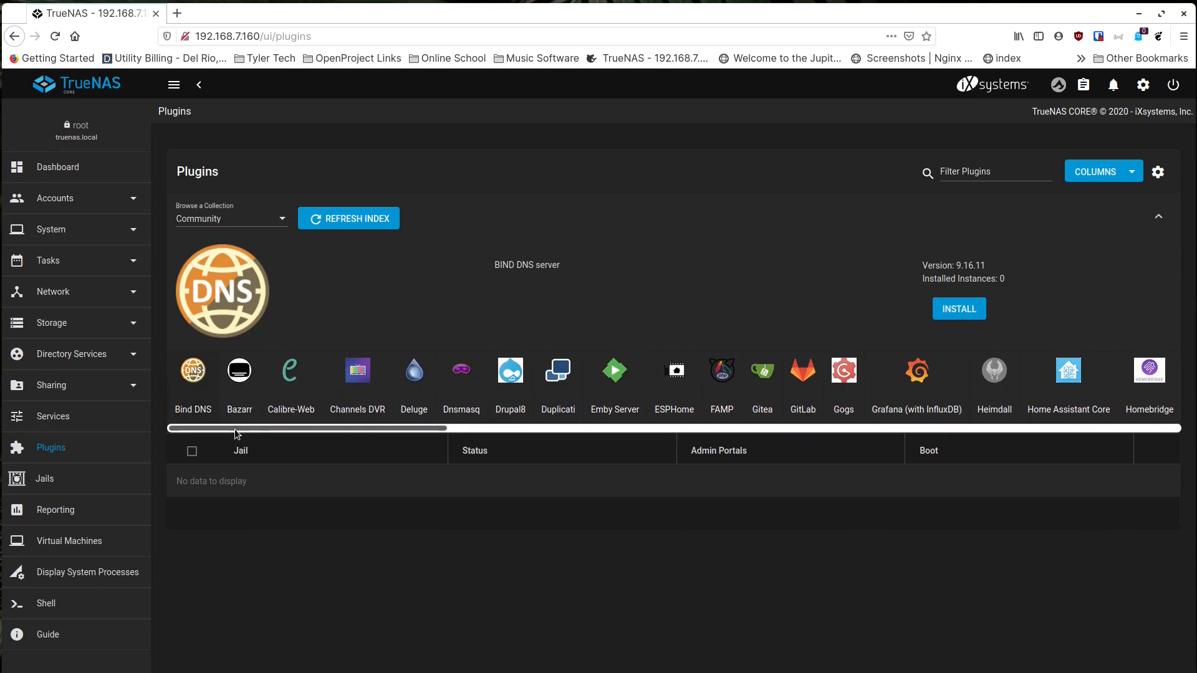
{"action": "mouse_move", "coordinate": [237, 429]}
{"action": "left_mouse_down"}
{"action": "mouse_move", "coordinate": [252, 429]}
{"action": "mouse_move", "coordinate": [221, 429]}
{"action": "left_mouse_up"}
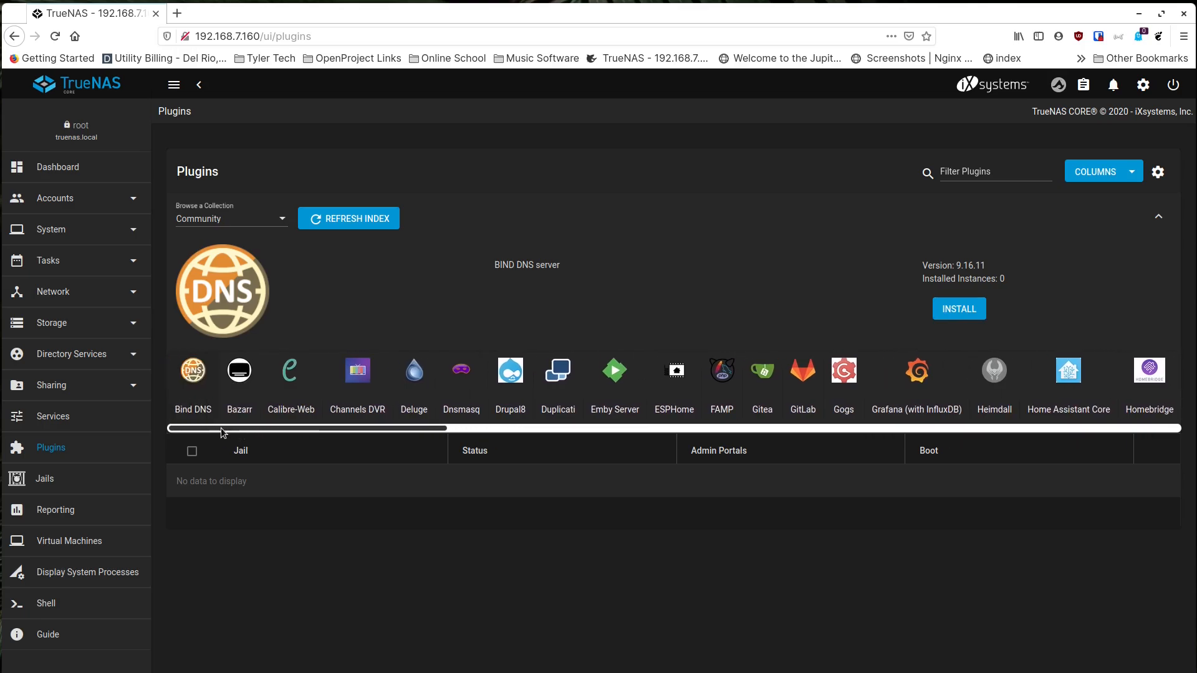
Step: Start installing the Nextcloud plugin from the iXsystems collection and enter Nextcloud as the jail name
{"action": "left_click", "coordinate": [278, 225]}
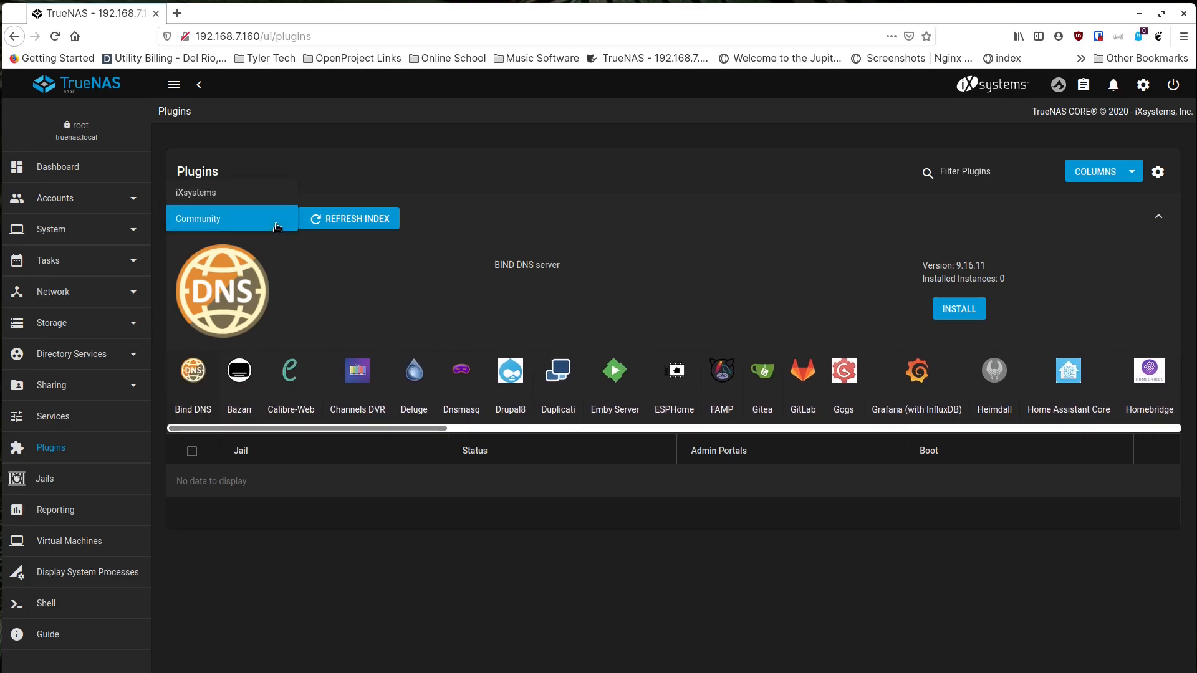
{"action": "left_click", "coordinate": [233, 199]}
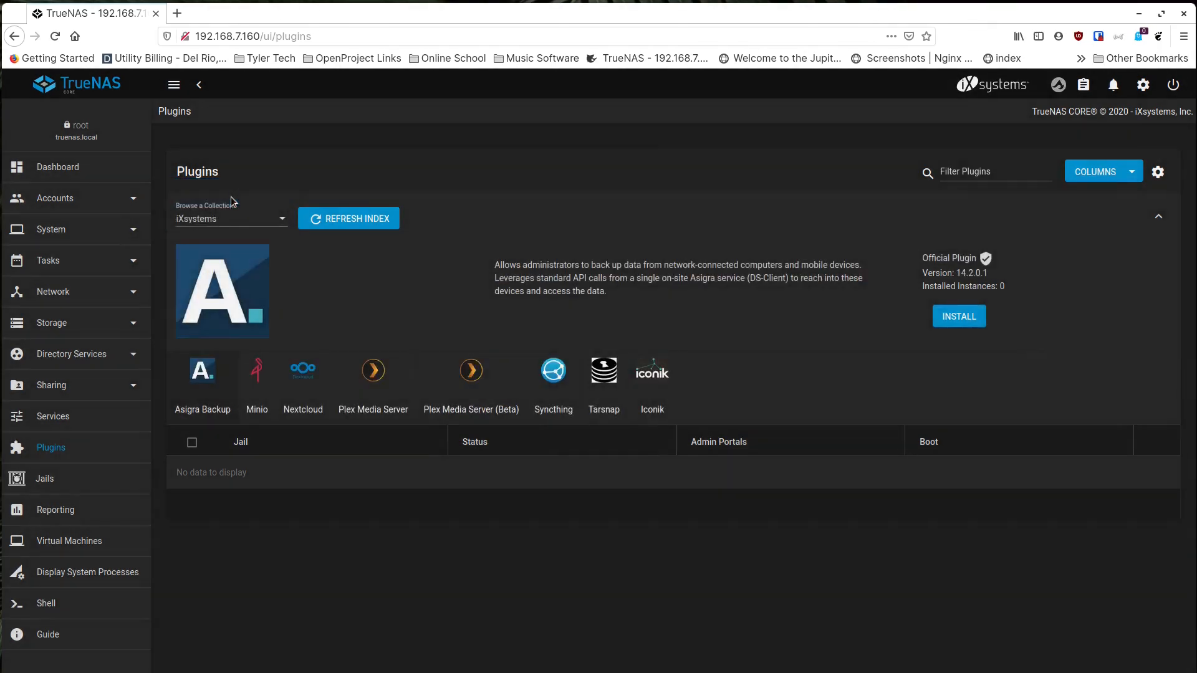
{"action": "left_click", "coordinate": [308, 385]}
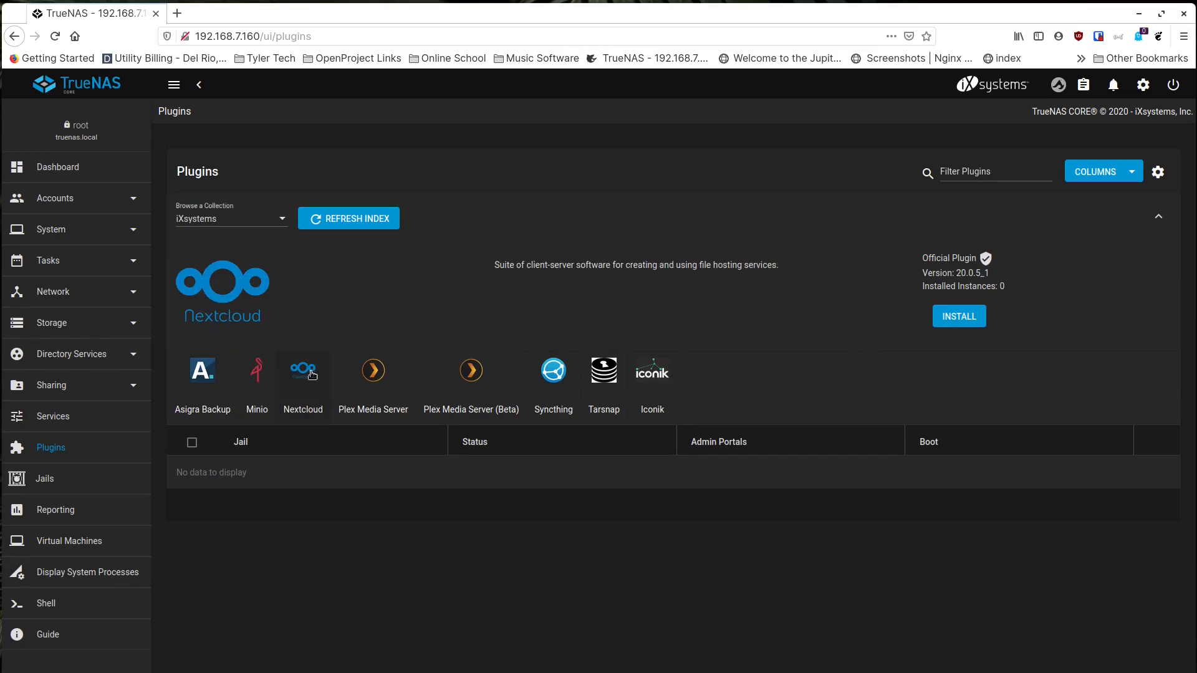
{"action": "left_click", "coordinate": [957, 319]}
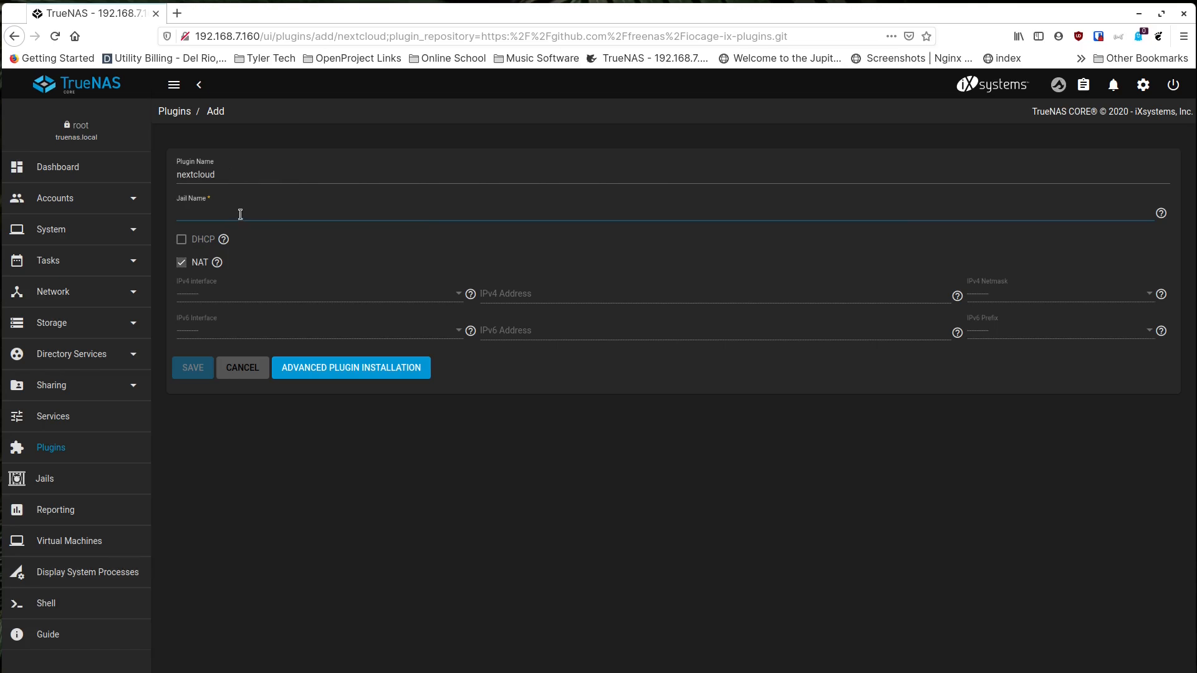
{"action": "type", "text": "Nextcloud"}
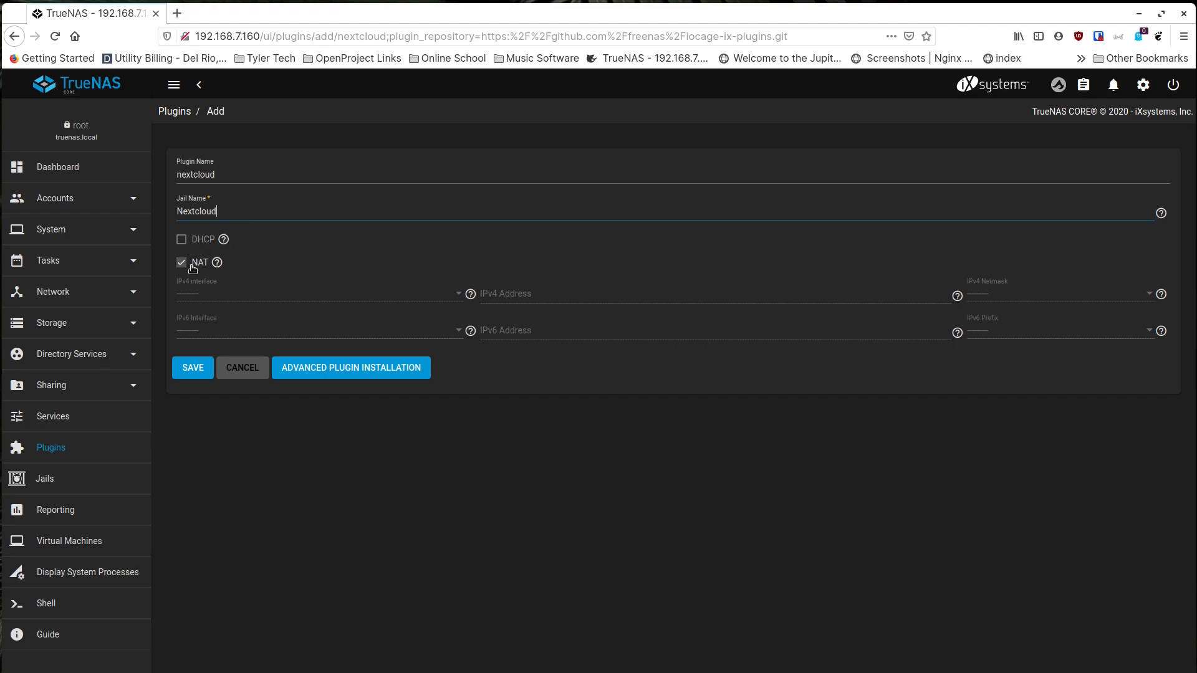
{"action": "left_click", "coordinate": [334, 292]}
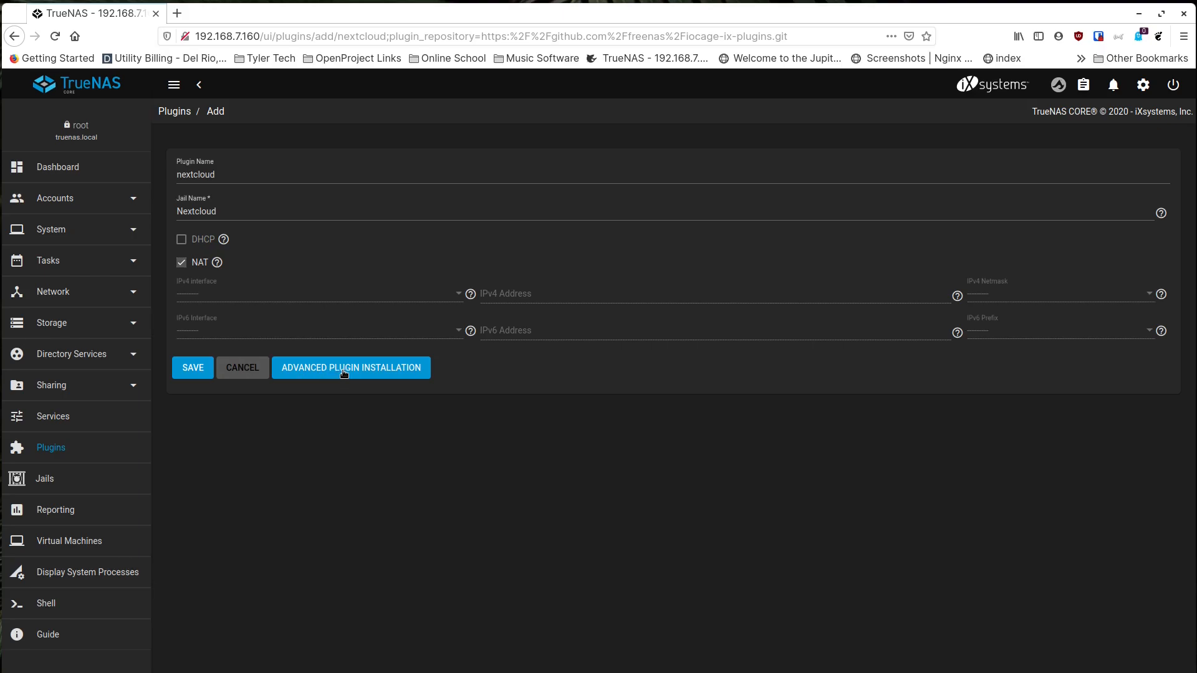
Step: Examine the basic, jail, network and custom properties of the advanced plugin installation form, including the vnet_default_interface choices, and cancel the form
{"action": "left_click", "coordinate": [313, 371]}
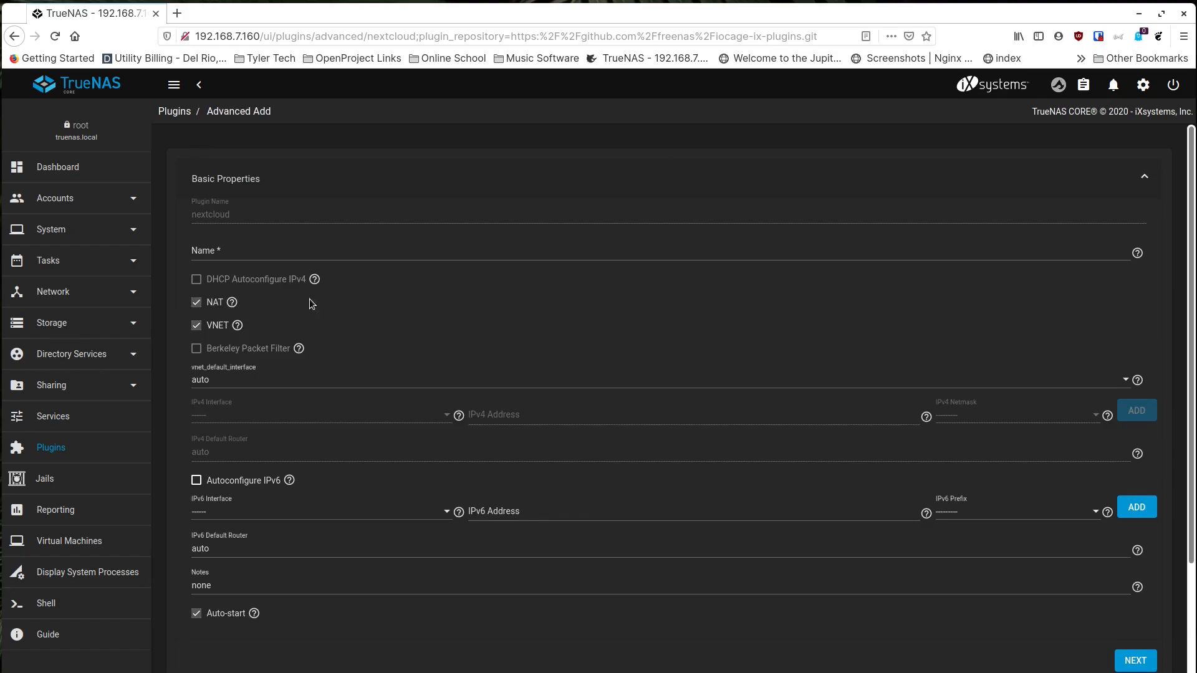
{"action": "left_click", "coordinate": [242, 249]}
{"action": "left_click", "coordinate": [270, 384]}
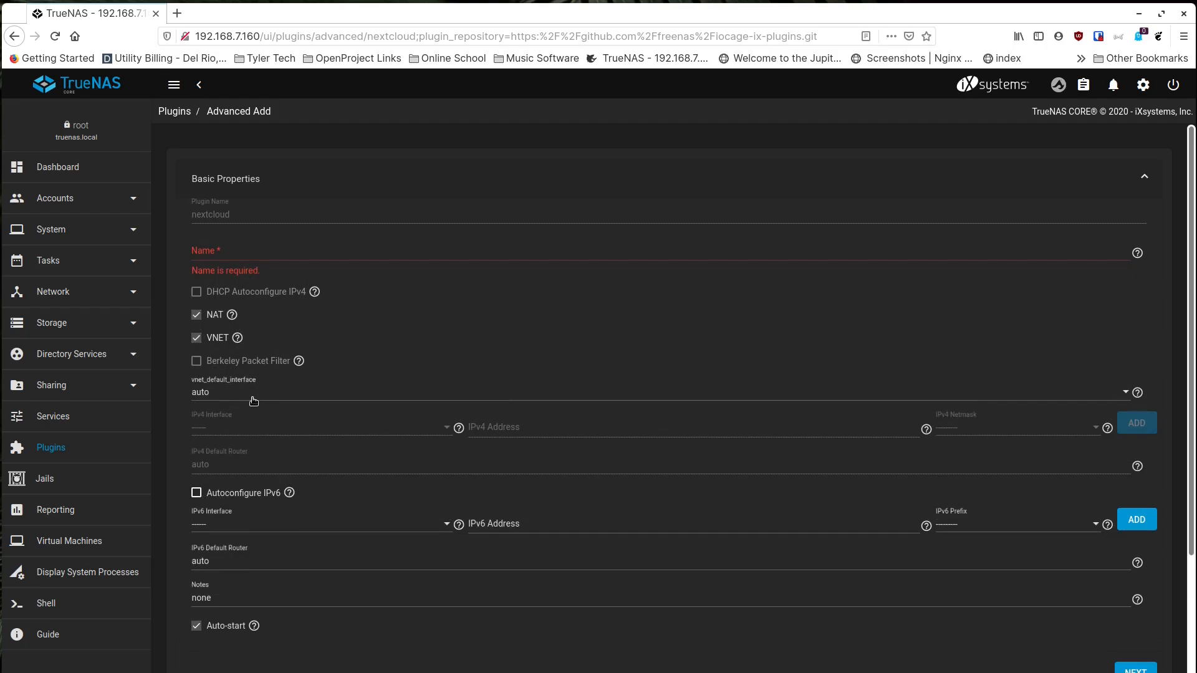
{"action": "left_click", "coordinate": [254, 401]}
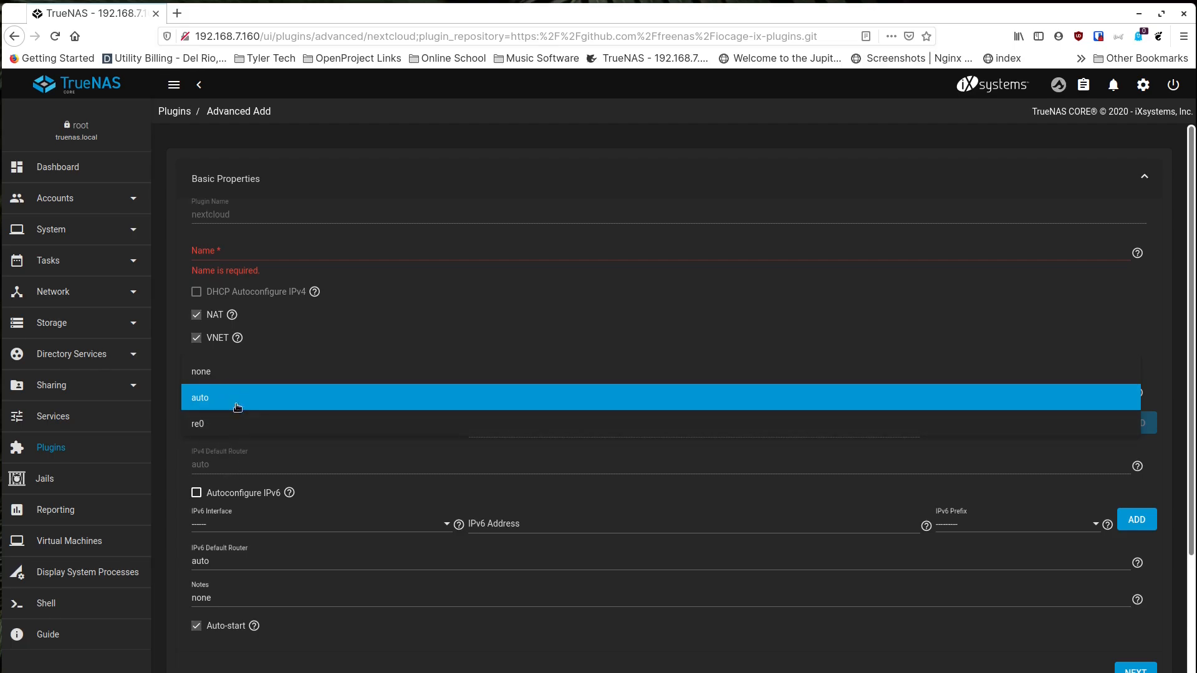
{"action": "left_click", "coordinate": [405, 302]}
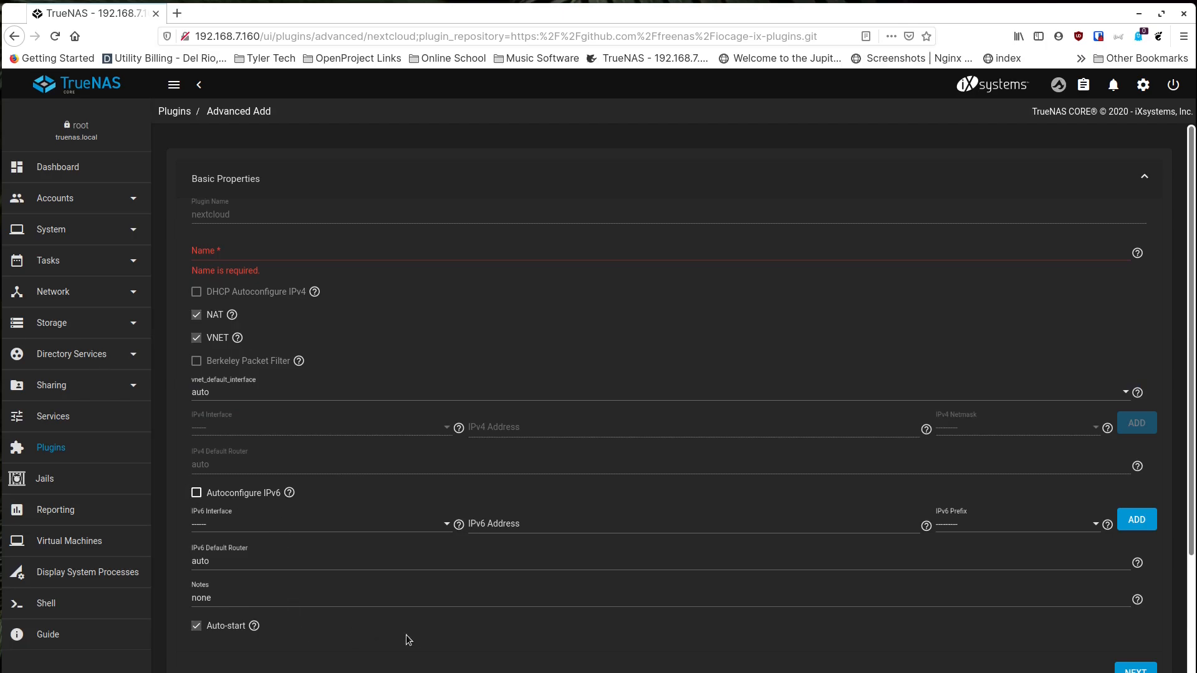
{"action": "scroll", "coordinate": [408, 528], "scroll_direction": "down", "scroll_amount": 3}
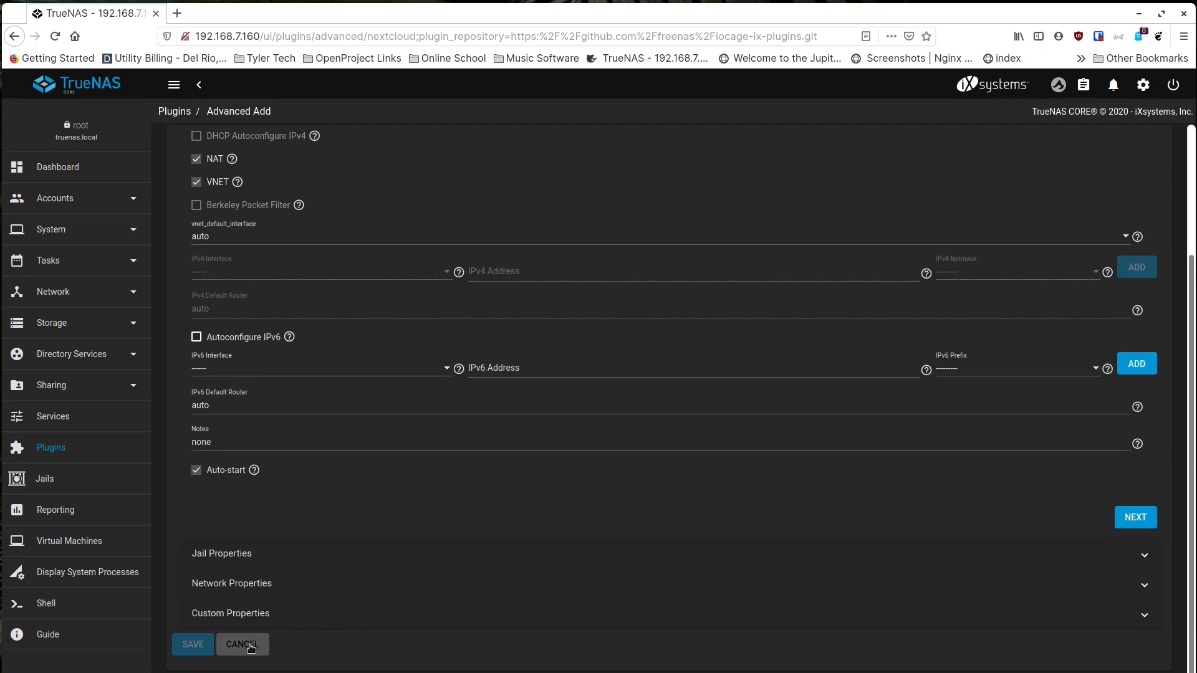
{"action": "left_click", "coordinate": [243, 555]}
{"action": "scroll", "coordinate": [251, 545], "scroll_direction": "down", "scroll_amount": 1}
{"action": "scroll", "coordinate": [255, 540], "scroll_direction": "down", "scroll_amount": 1}
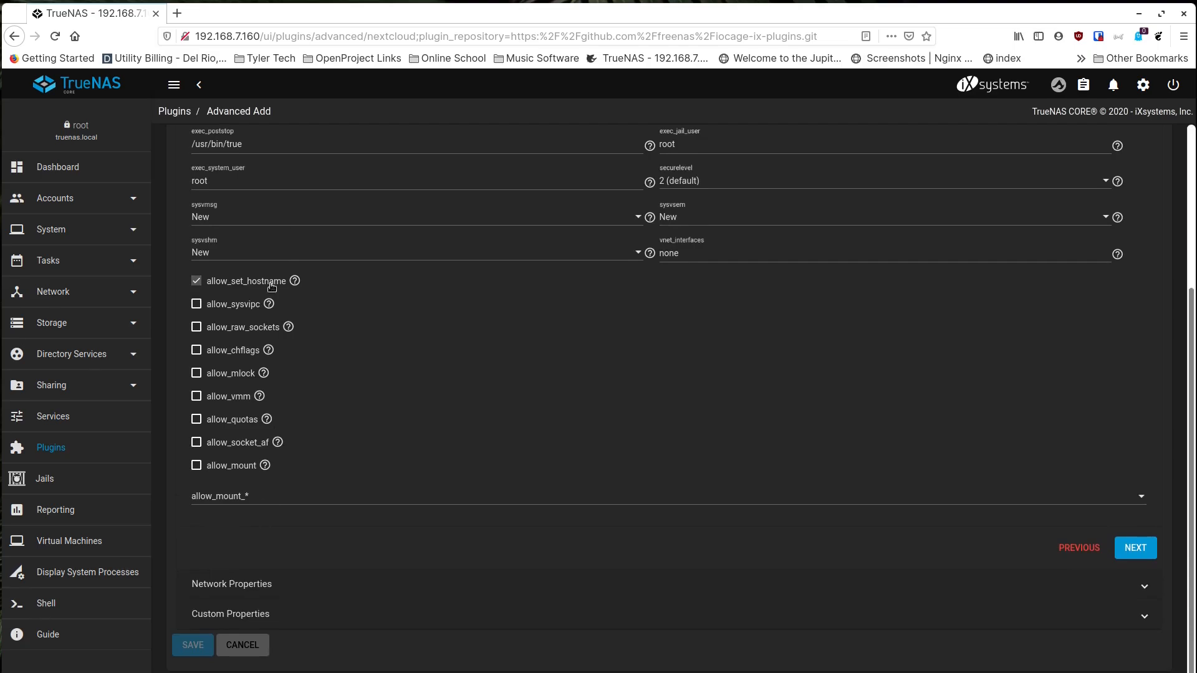
{"action": "left_click", "coordinate": [253, 588]}
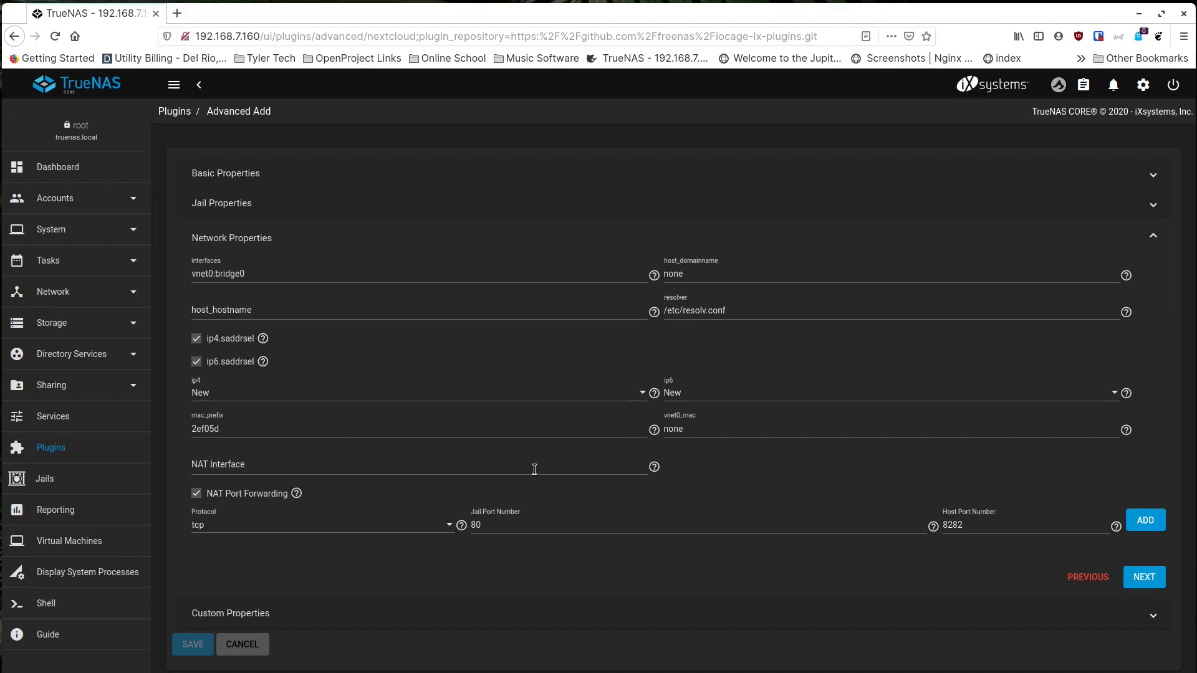
{"action": "left_click", "coordinate": [259, 613]}
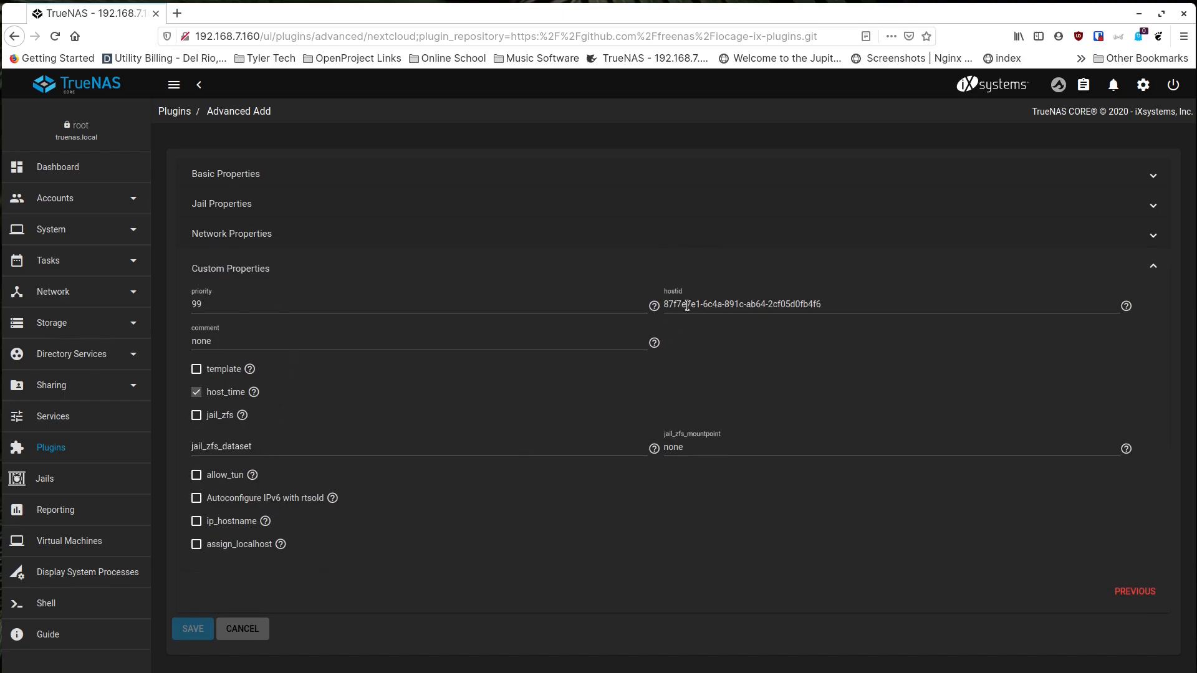
{"action": "left_click", "coordinate": [242, 629]}
Step: Install the Nextcloud plugin from the iXsystems collection with the jail name NextCloud, keeping NAT enabled
{"action": "left_click", "coordinate": [306, 375]}
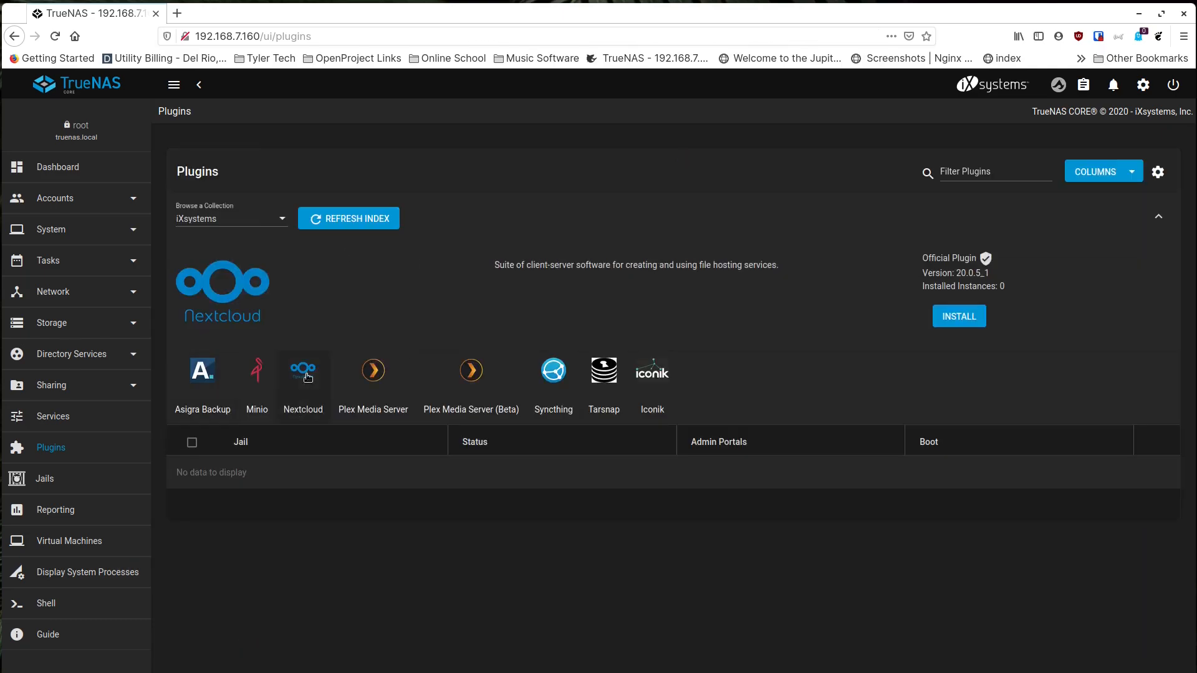
{"action": "left_click", "coordinate": [963, 316]}
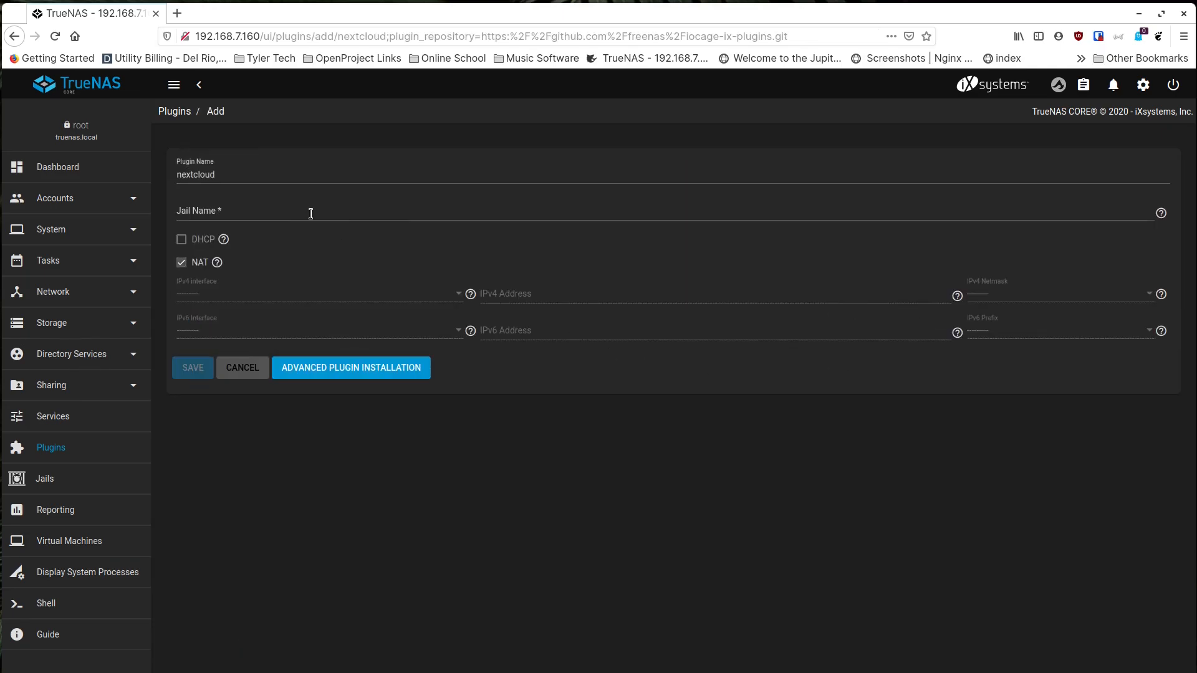
{"action": "left_click", "coordinate": [277, 211]}
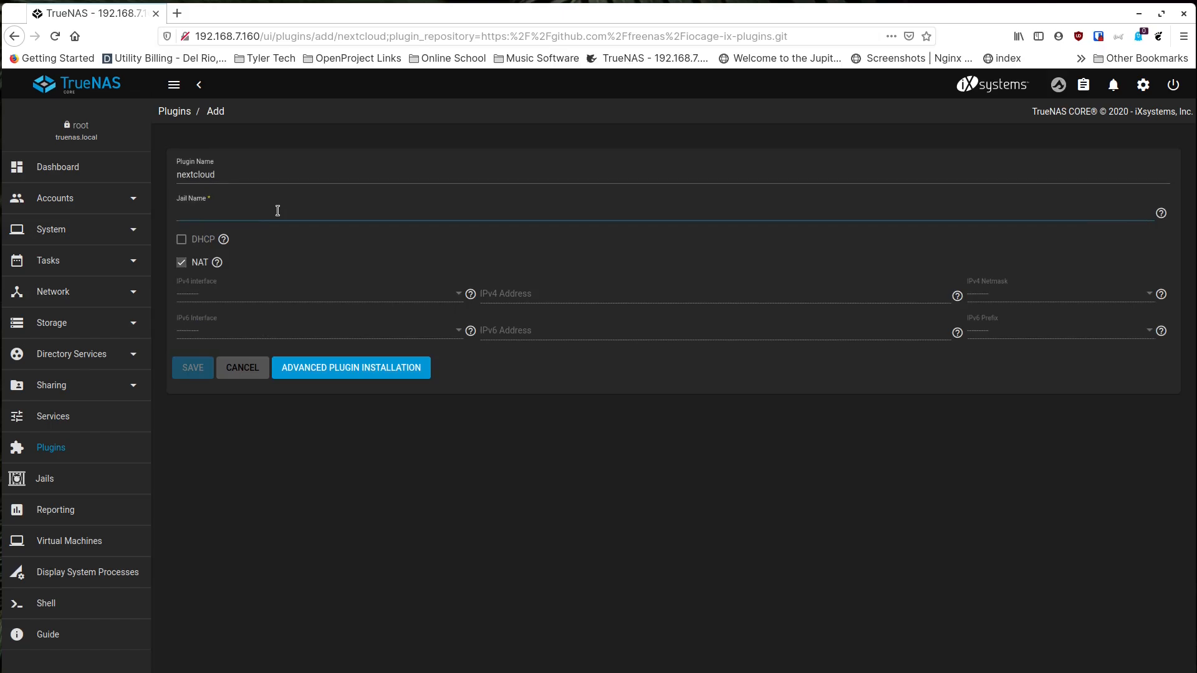
{"action": "type", "text": "NextCl"}
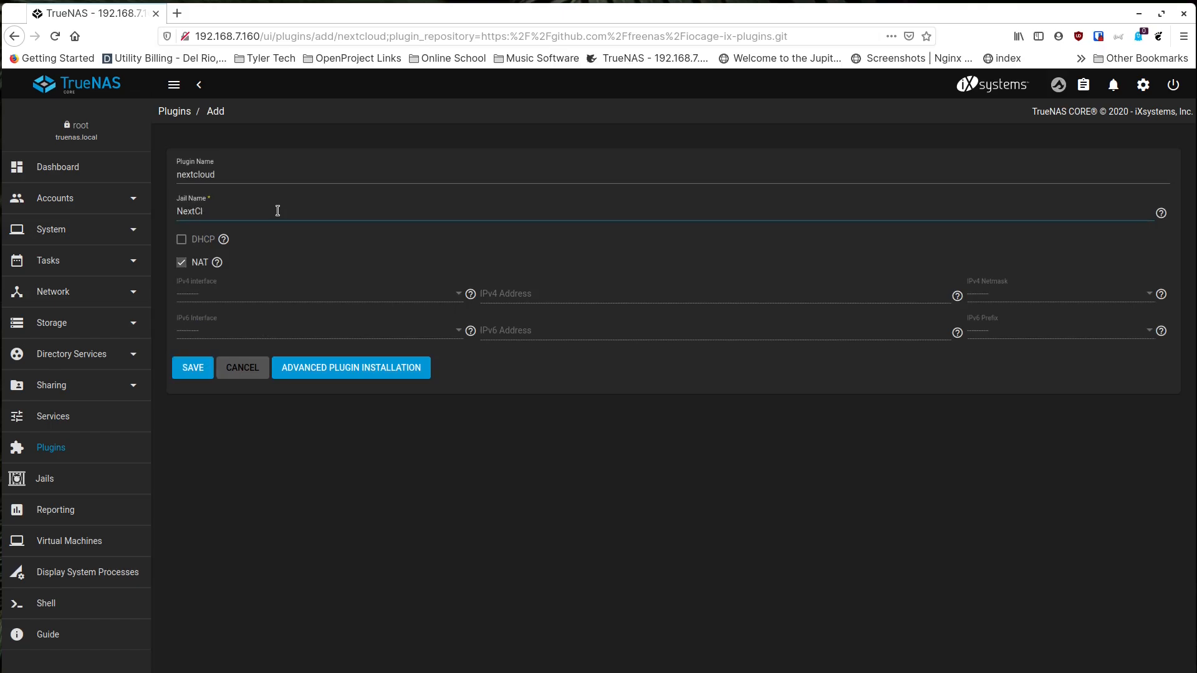
{"action": "type", "text": "oud"}
{"action": "left_click", "coordinate": [187, 368]}
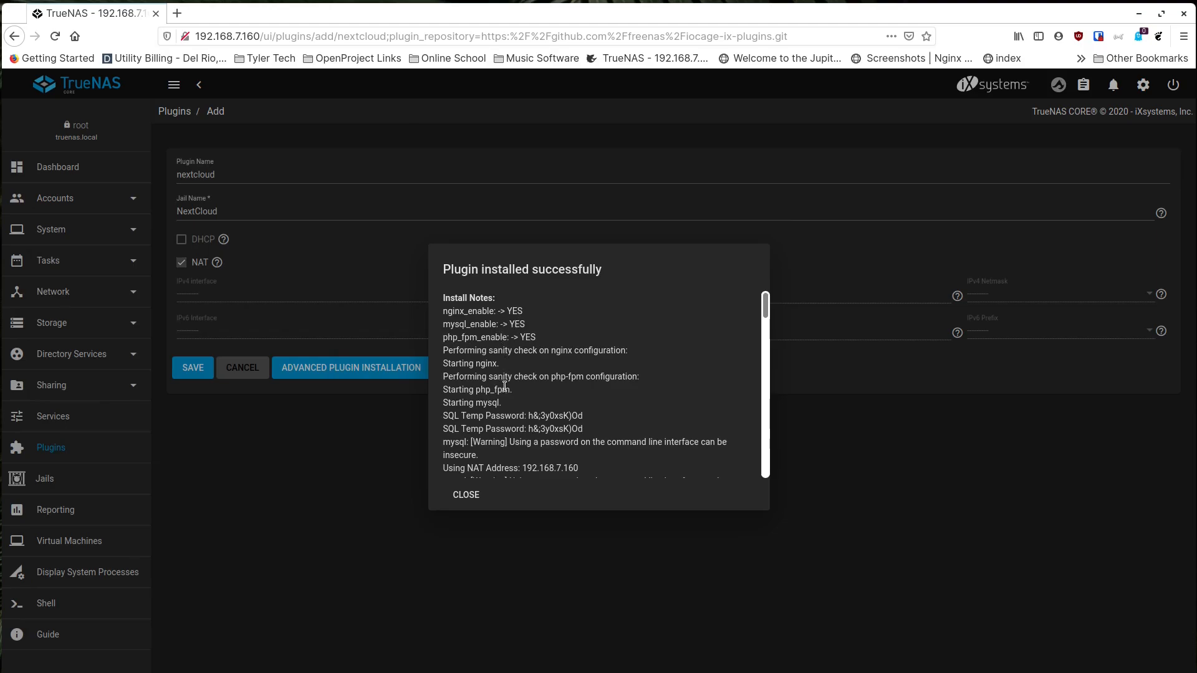
Step: Read the plugin's install notes through to the admin portal address and close them
{"action": "scroll", "coordinate": [504, 423], "scroll_direction": "down", "scroll_amount": 1}
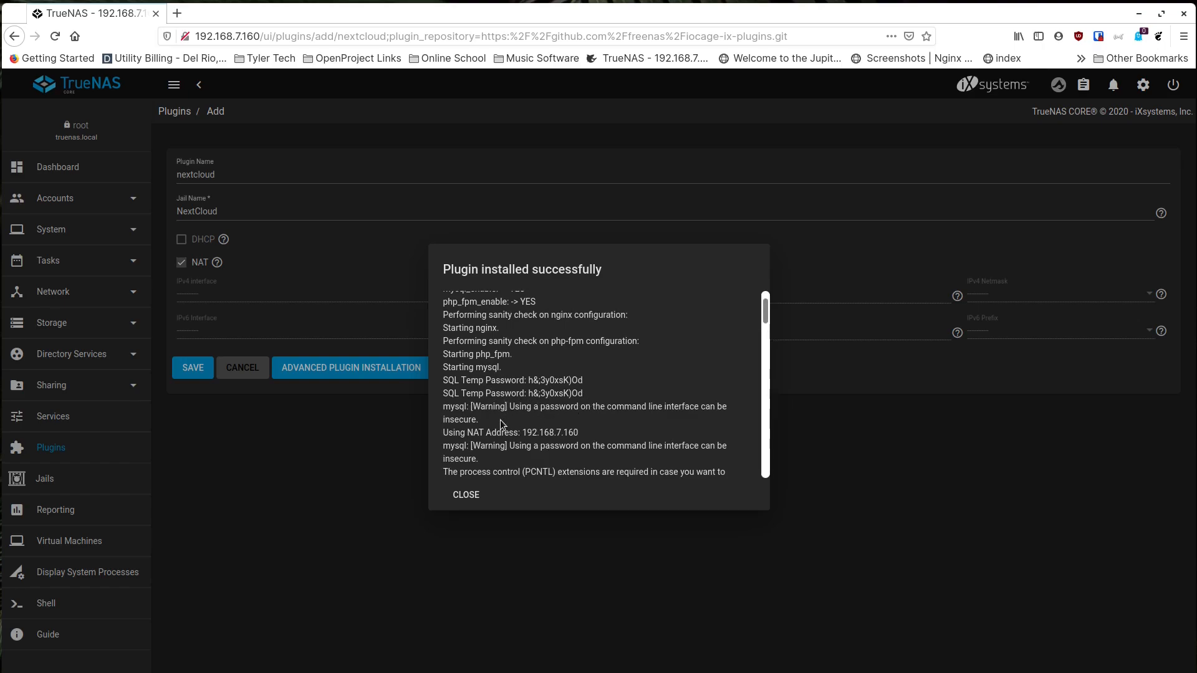
{"action": "scroll", "coordinate": [499, 421], "scroll_direction": "down", "scroll_amount": 1}
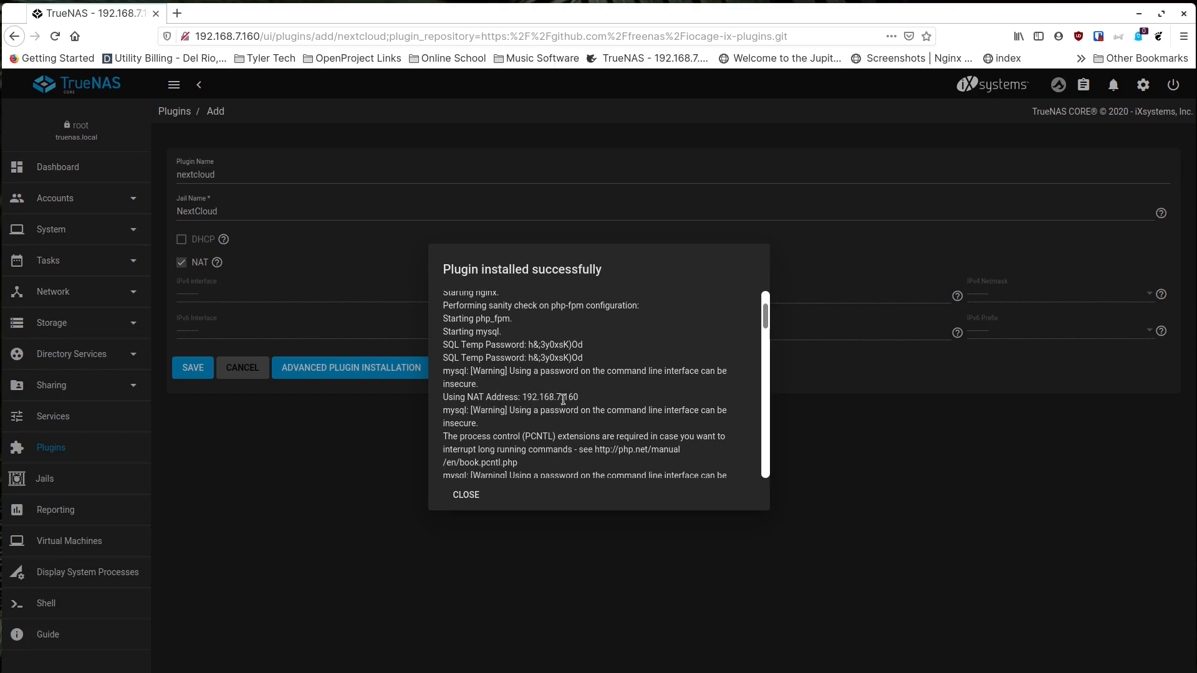
{"action": "scroll", "coordinate": [561, 412], "scroll_direction": "down", "scroll_amount": 10}
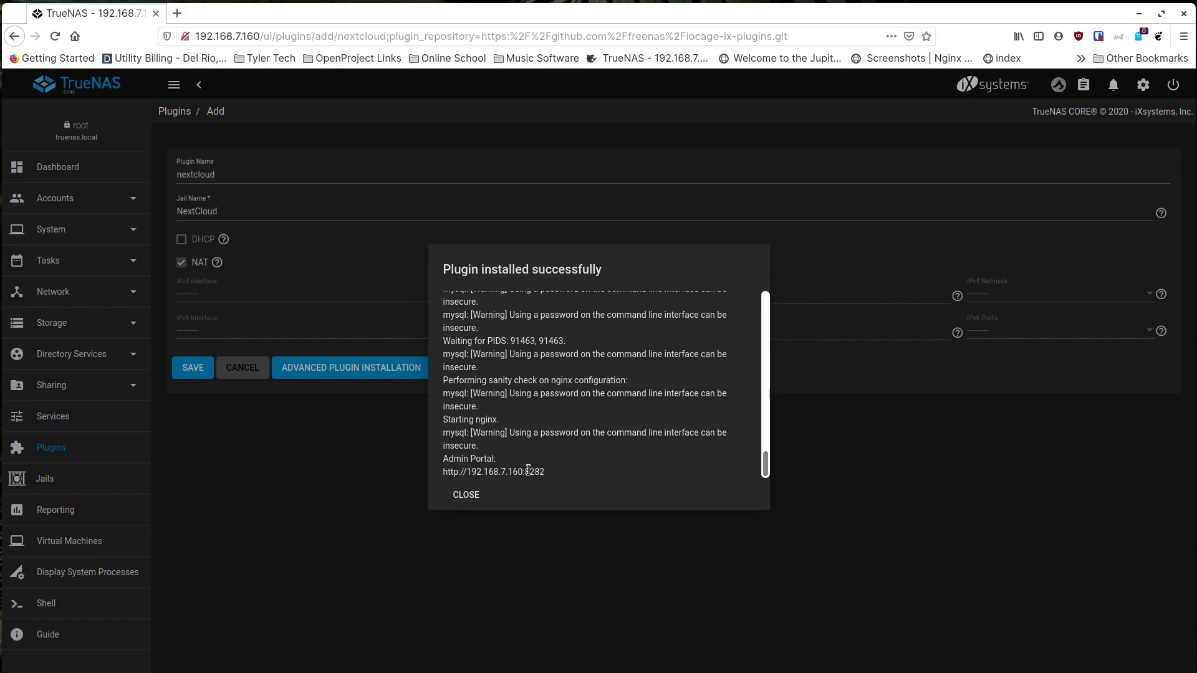
{"action": "left_click", "coordinate": [465, 495]}
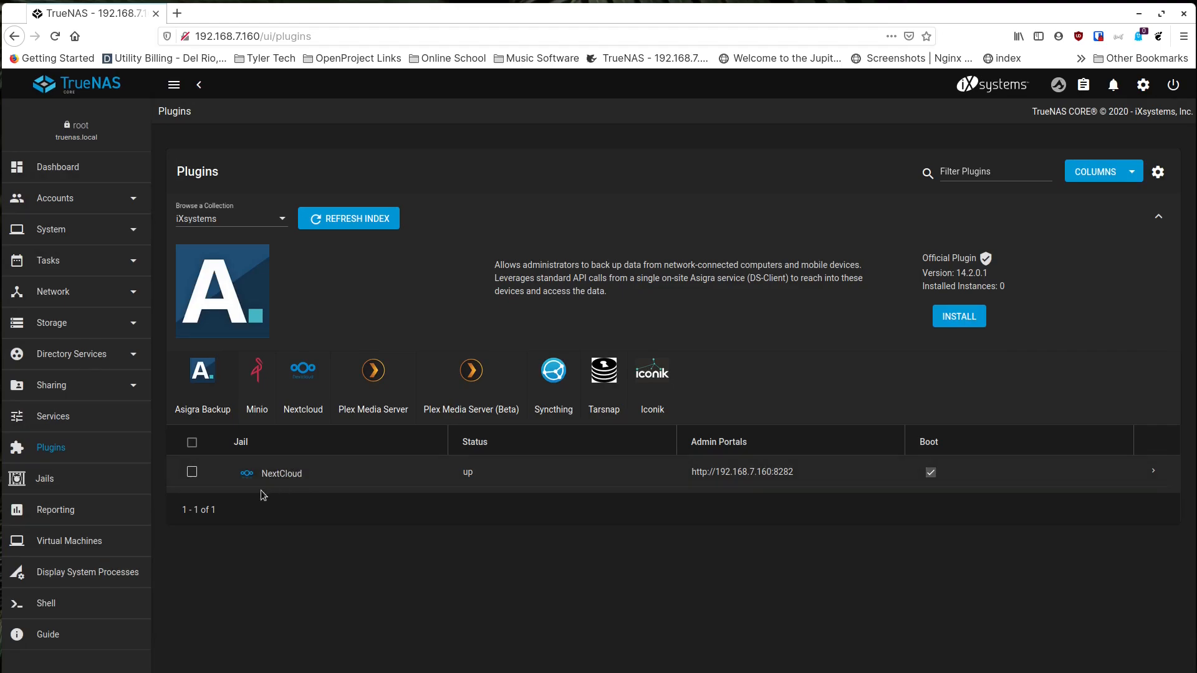
Step: Expand the NextCloud jail's details, copy the Nextcloud admin password from its post install notes and close the notes
{"action": "left_click", "coordinate": [1152, 475]}
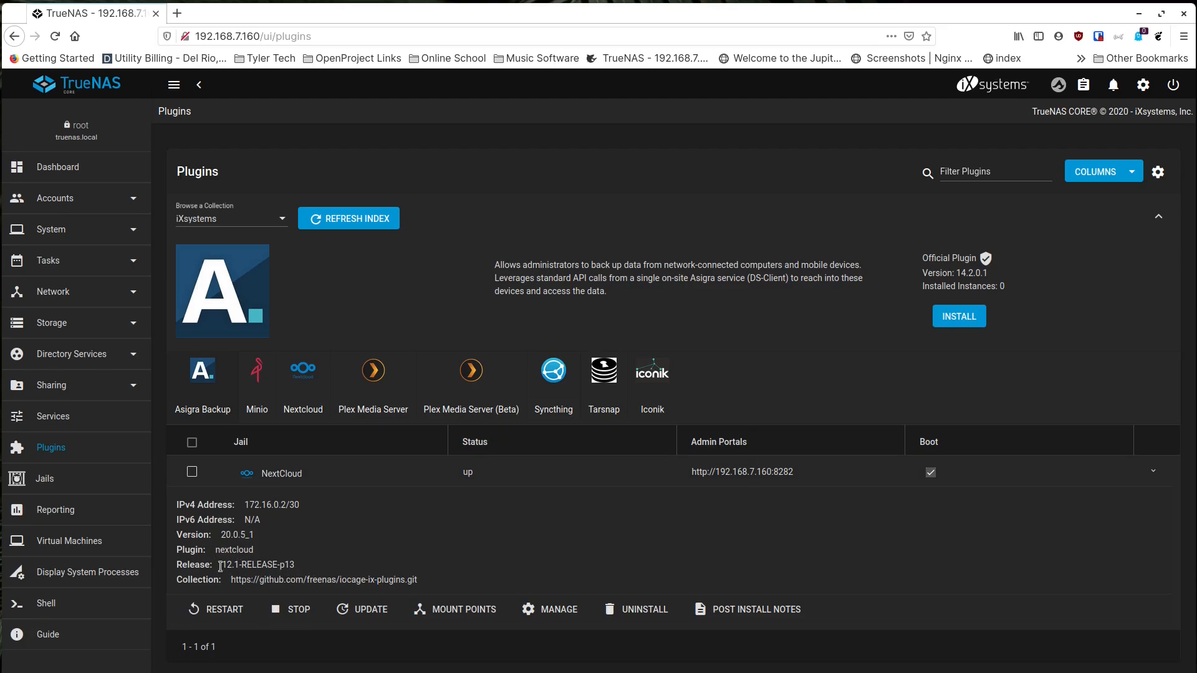
{"action": "left_click", "coordinate": [739, 614]}
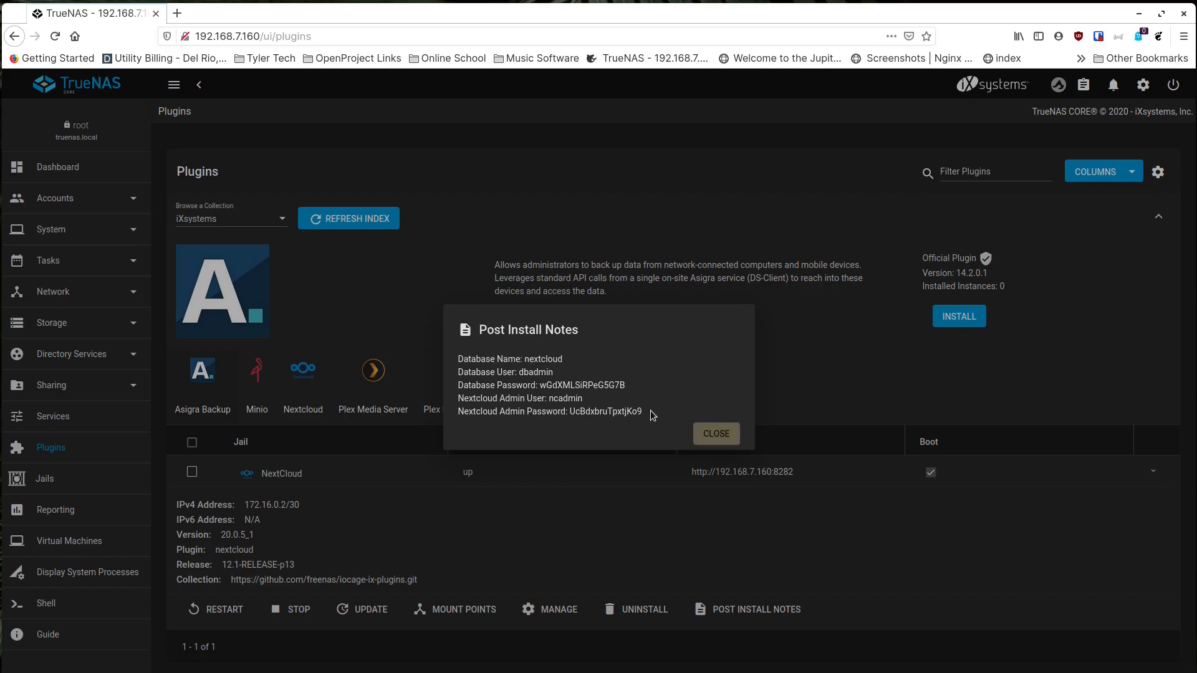
{"action": "left_click_drag", "start_coordinate": [651, 413], "coordinate": [572, 410]}
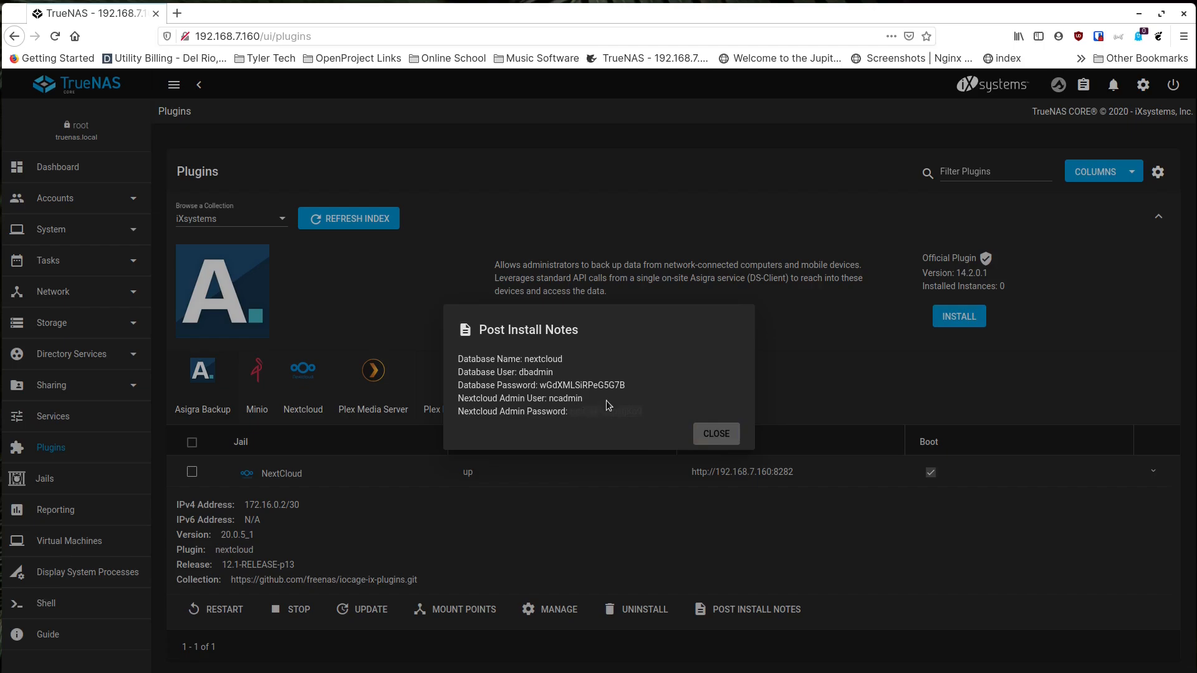
{"action": "left_click_drag", "start_coordinate": [622, 410], "coordinate": [571, 414]}
{"action": "left_click", "coordinate": [544, 563]}
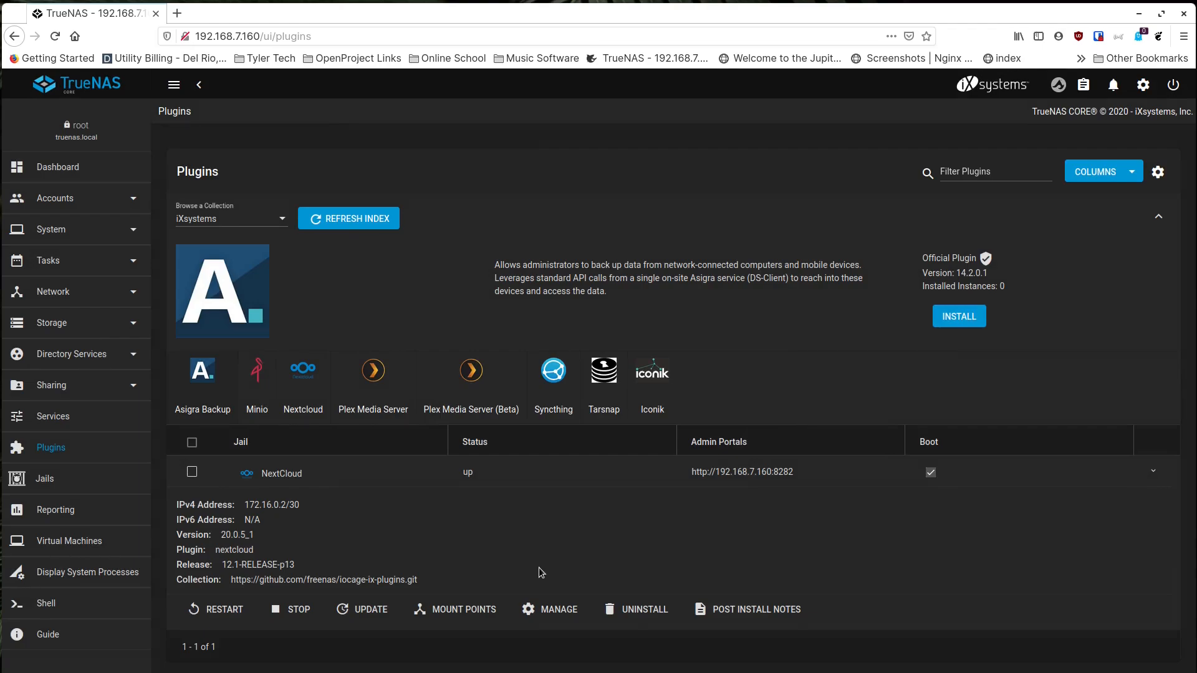
Step: Open the plugin's Nextcloud login page and try to log in as ncadmin with the copied admin password, declining to save the login
{"action": "left_click", "coordinate": [556, 610]}
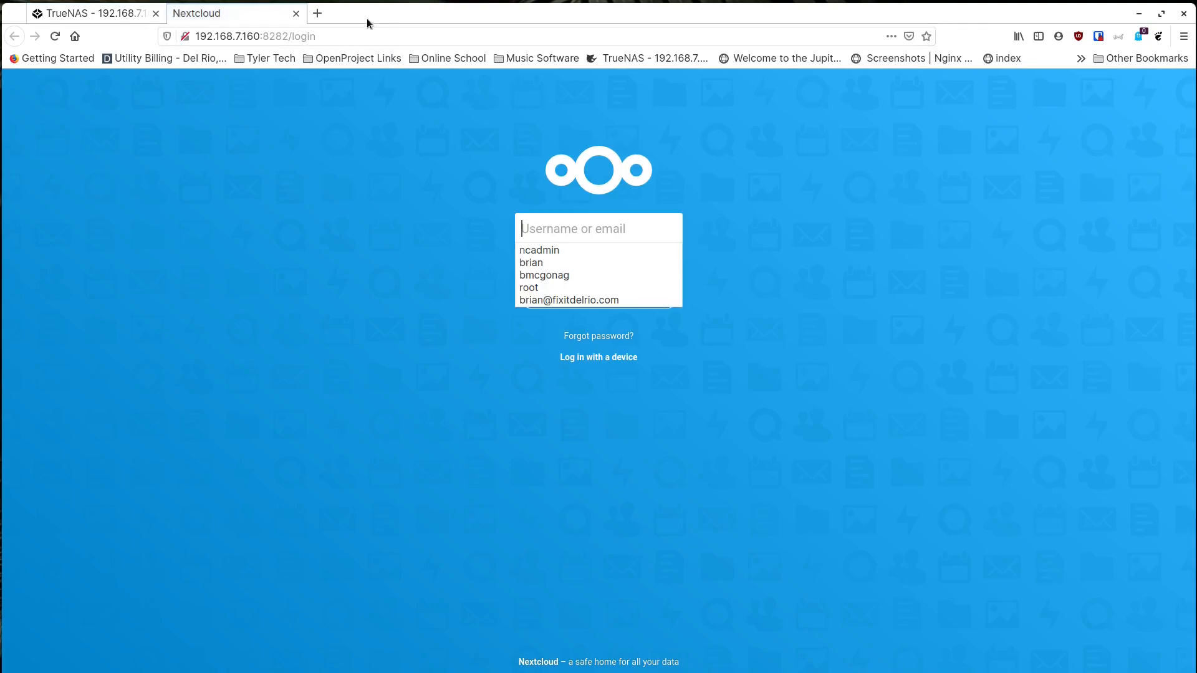
{"action": "left_click", "coordinate": [572, 229]}
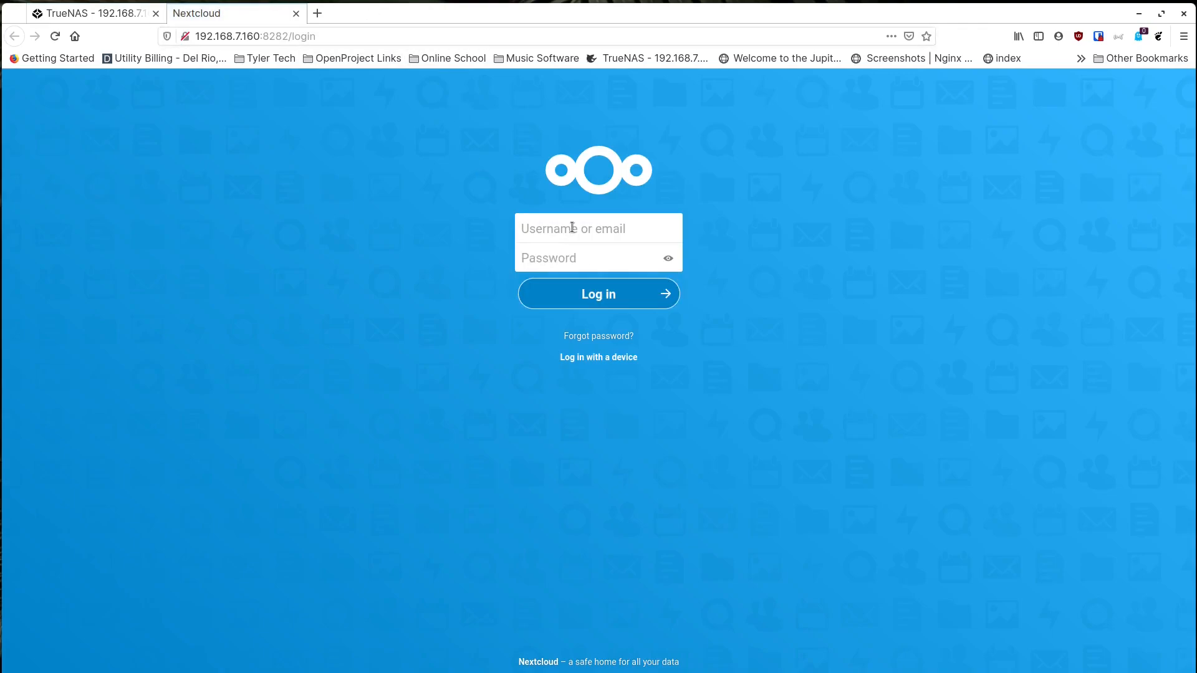
{"action": "type", "text": "ncadmin"}
{"action": "key", "text": "Tab"}
{"action": "key", "text": "ctrl+v"}
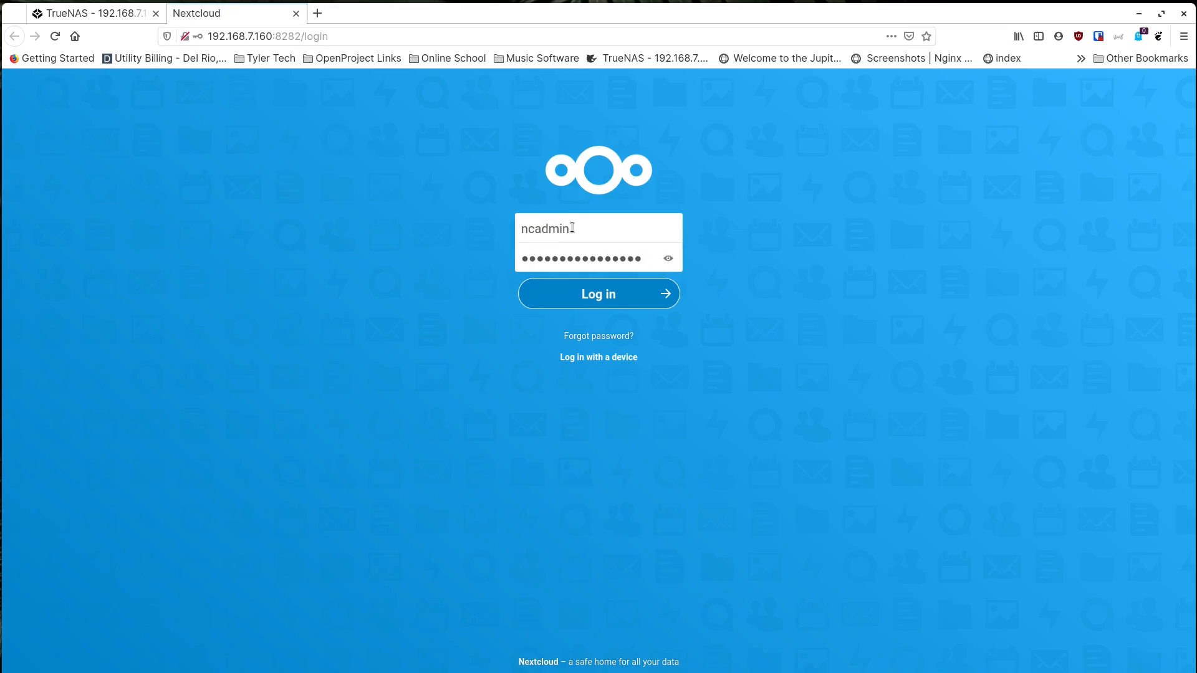
{"action": "left_click", "coordinate": [585, 298]}
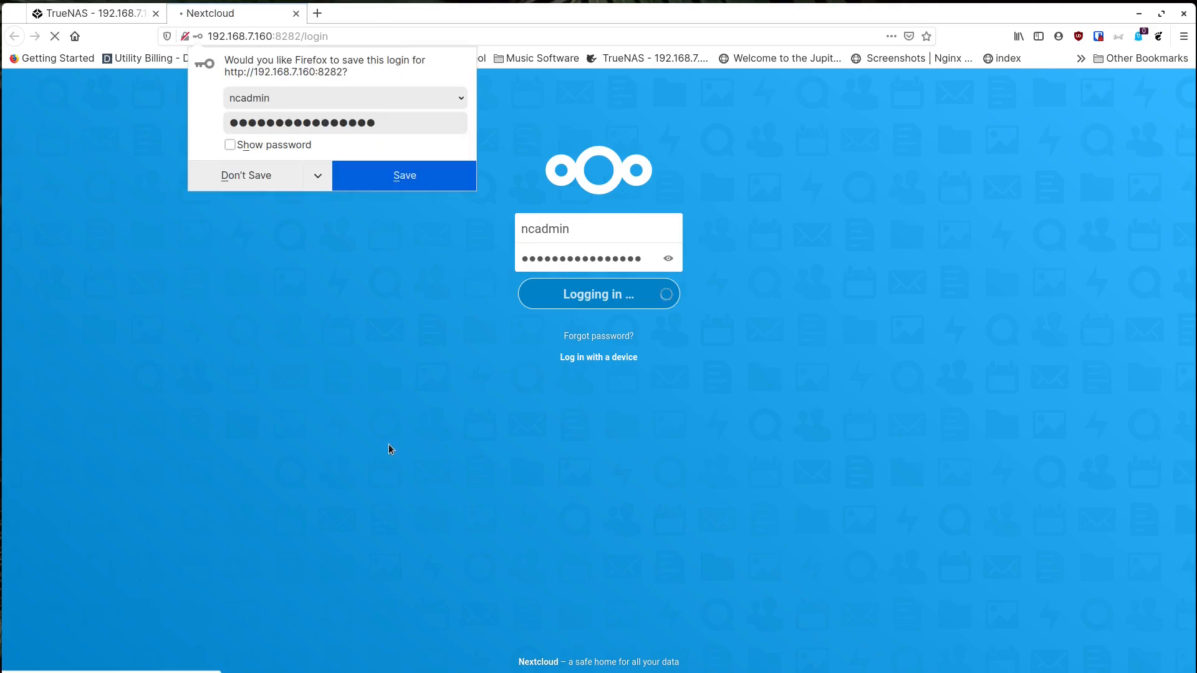
{"action": "left_click", "coordinate": [249, 177]}
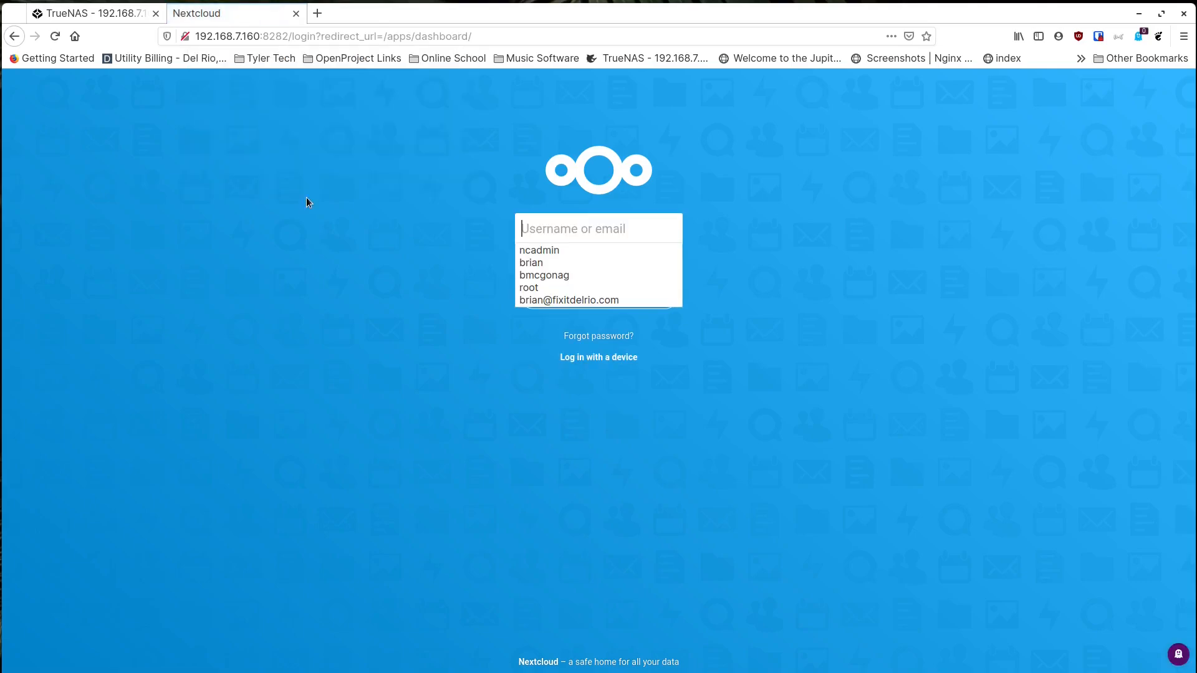
Step: Fill in the Nextcloud login form again with the username ncadmin and the copied admin password
{"action": "left_click", "coordinate": [563, 229]}
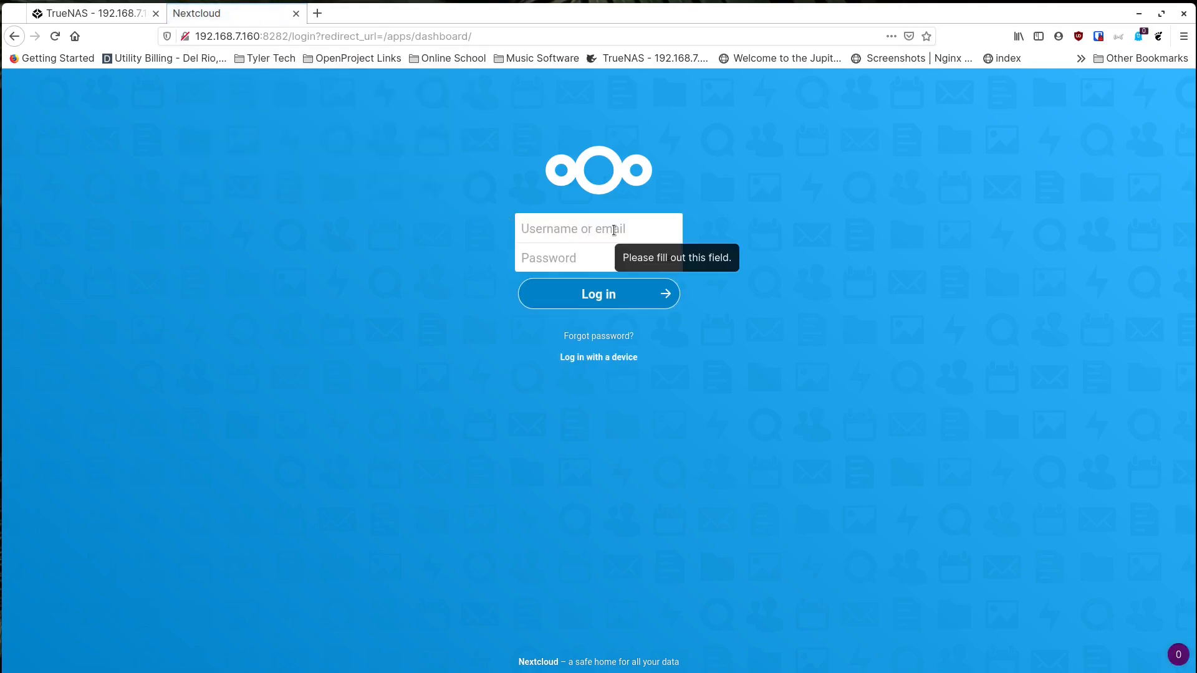
{"action": "type", "text": "ncadmin"}
{"action": "key", "text": "Tab"}
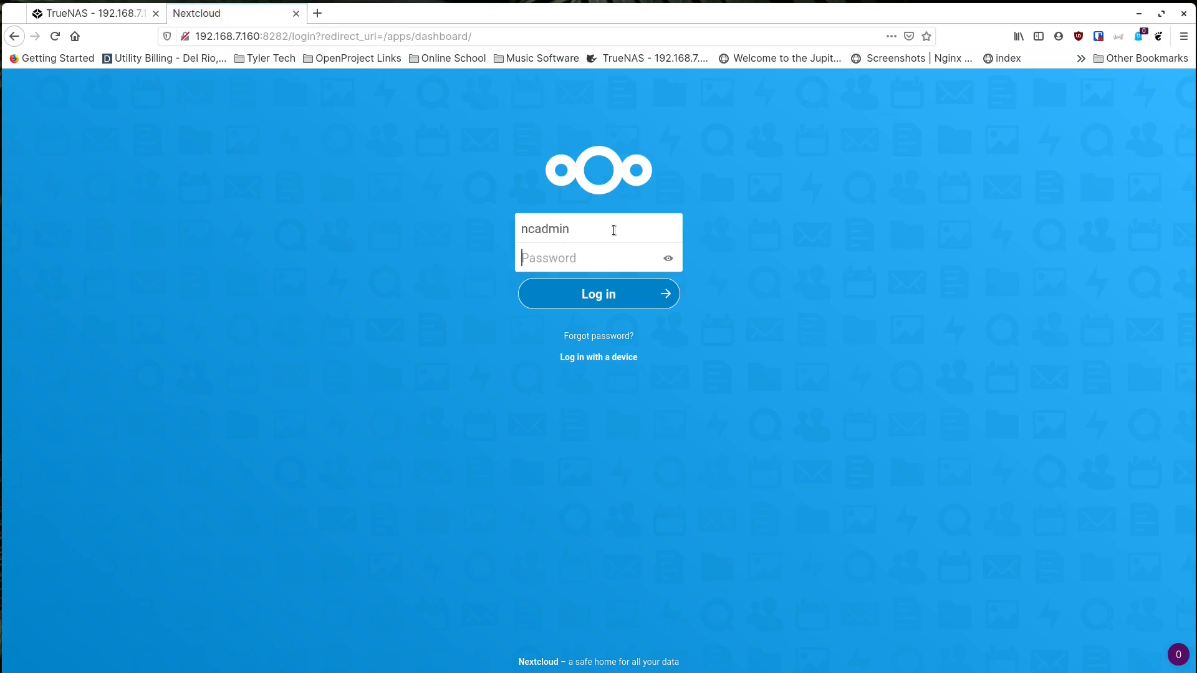
{"action": "key", "text": "ctrl+v"}
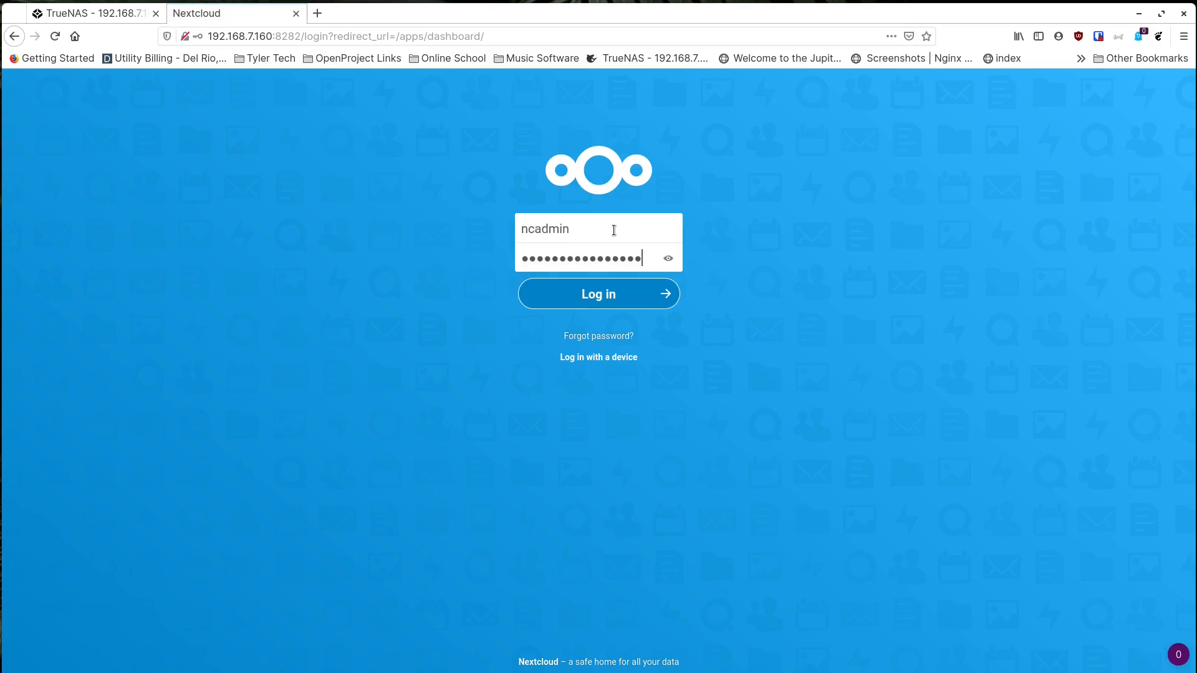
Step: Reveal the admin password, re-enter its last character, hide it again and log in to Nextcloud without saving the login in the browser
{"action": "left_click", "coordinate": [669, 259]}
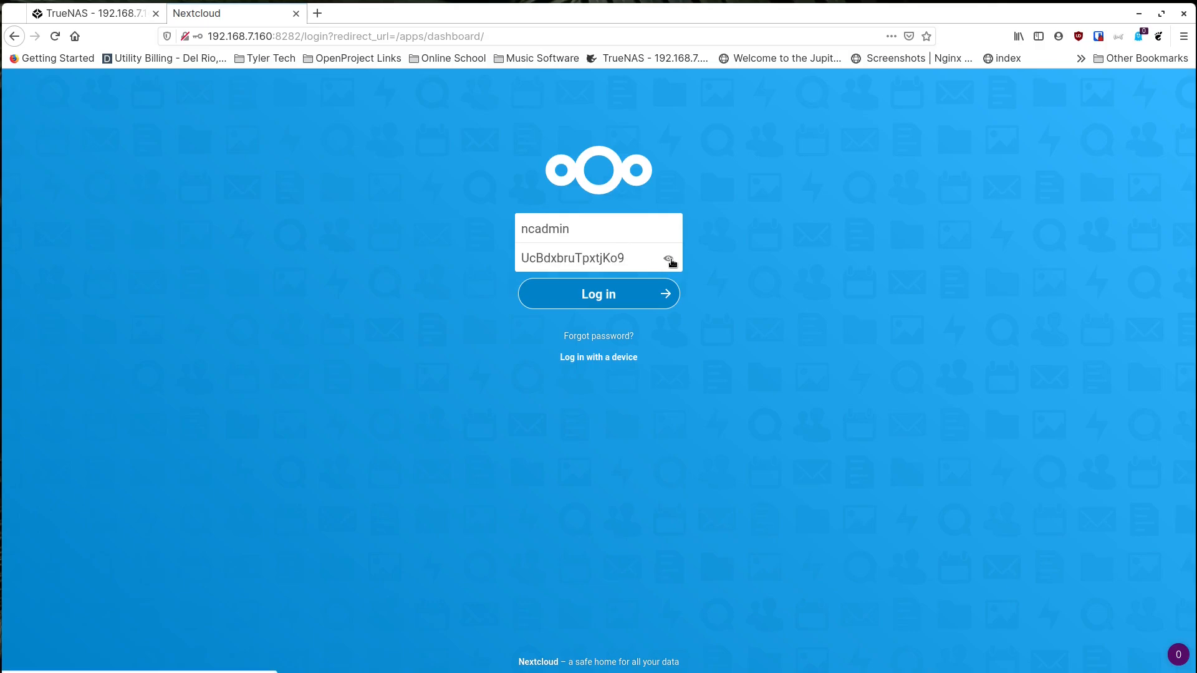
{"action": "left_click", "coordinate": [521, 258]}
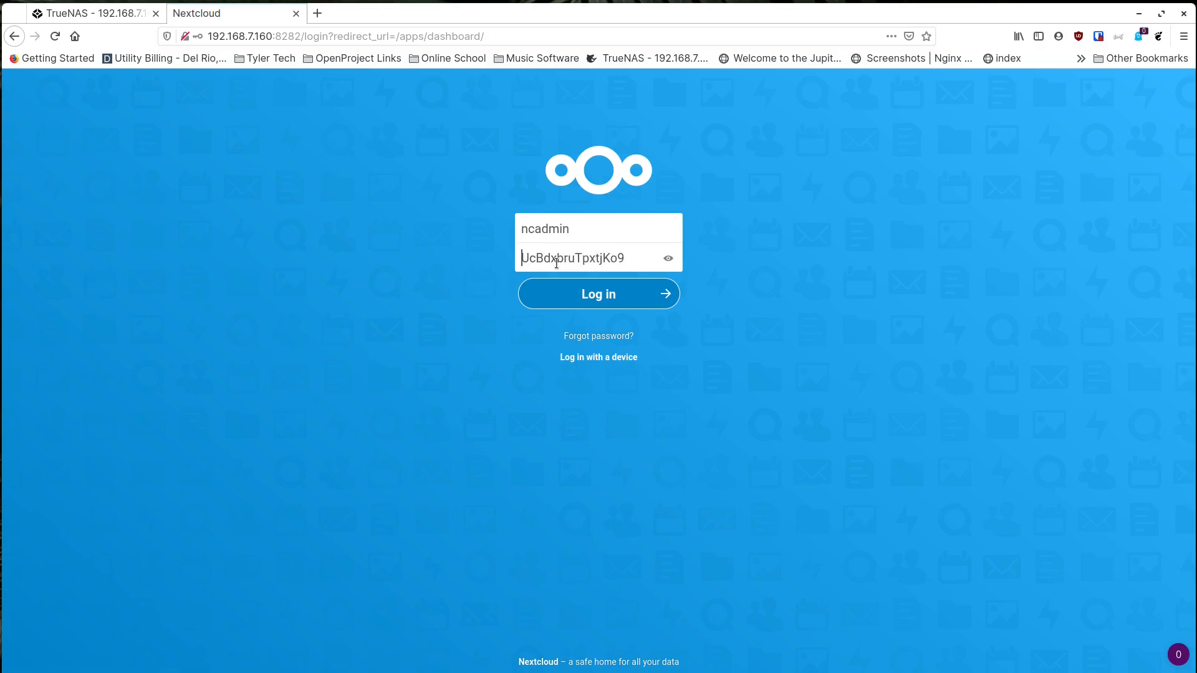
{"action": "left_click", "coordinate": [640, 263]}
{"action": "key", "text": "BackSpace"}
{"action": "type", "text": "9"}
{"action": "left_click", "coordinate": [668, 259]}
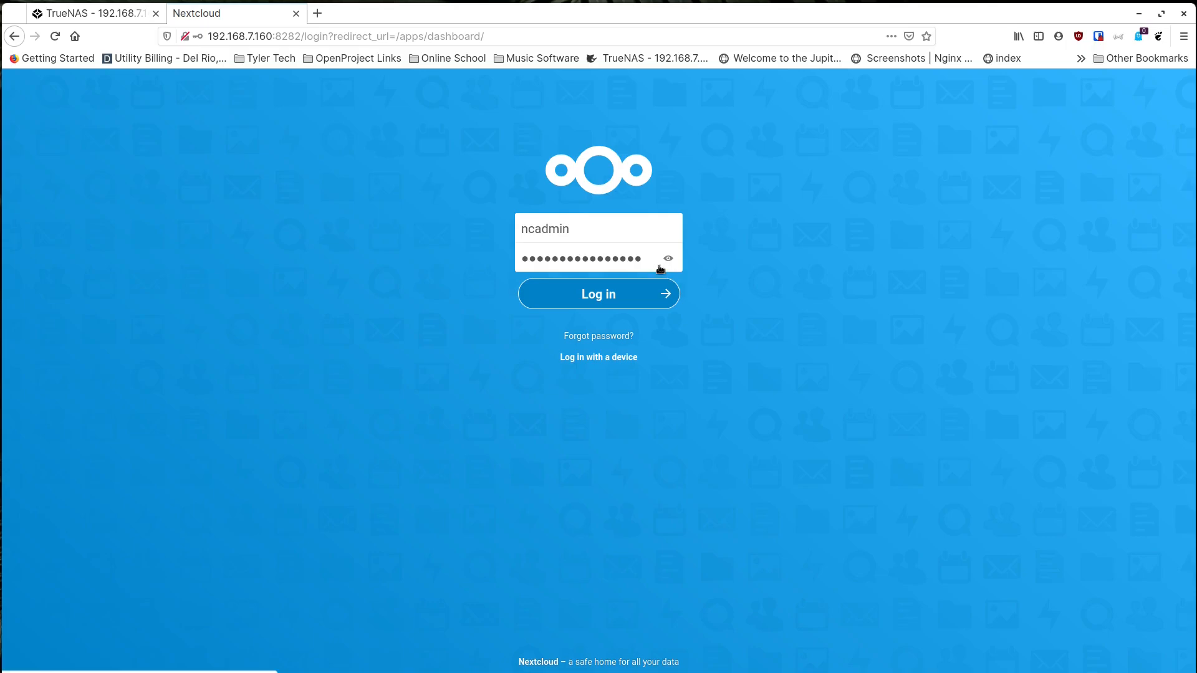
{"action": "left_click", "coordinate": [588, 296]}
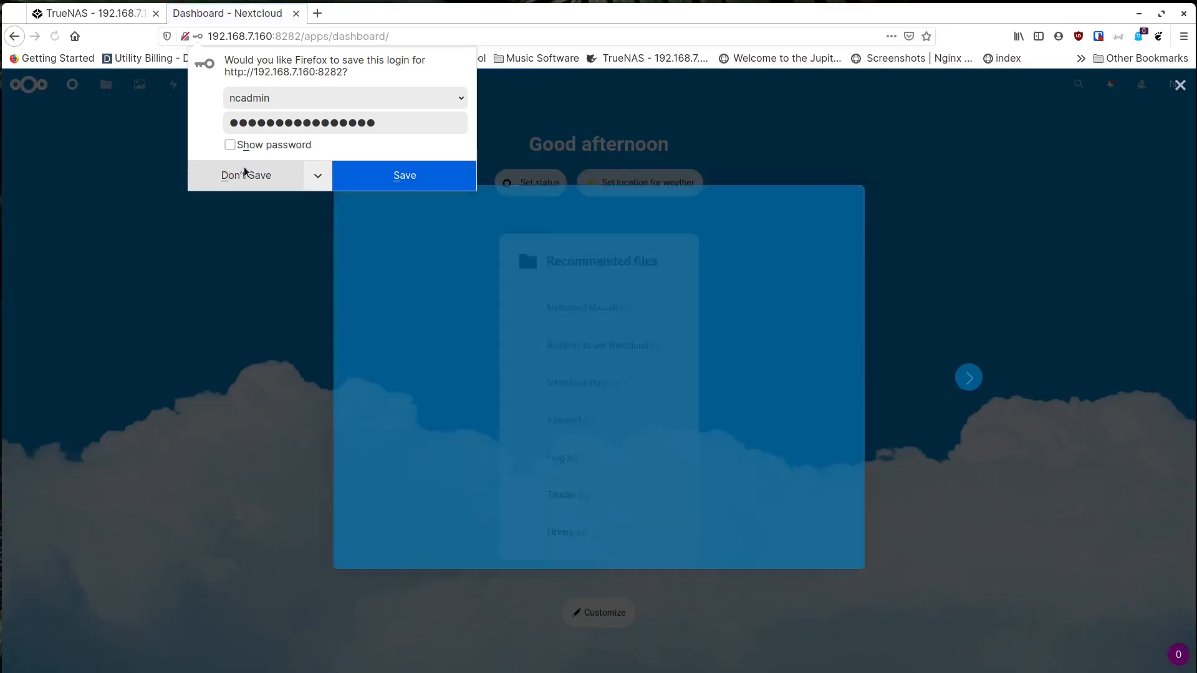
{"action": "left_click", "coordinate": [246, 181]}
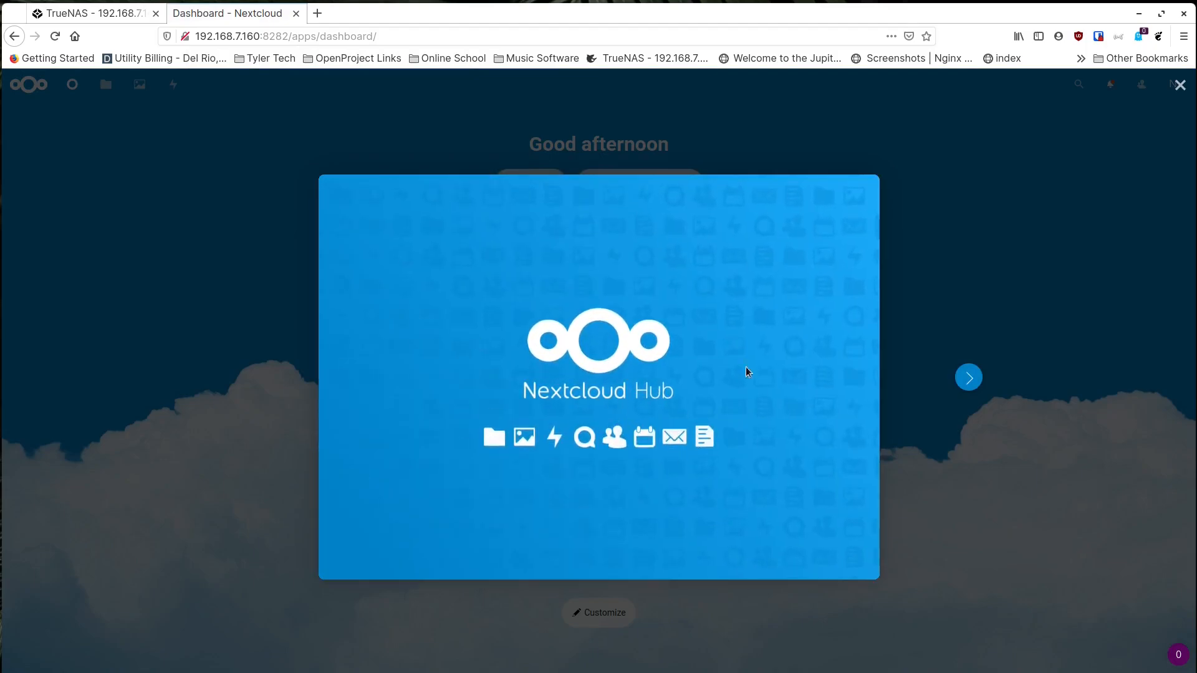
Step: Page through the Nextcloud Hub welcome slides, dismiss them and open the account menu on the dashboard
{"action": "left_click", "coordinate": [969, 387]}
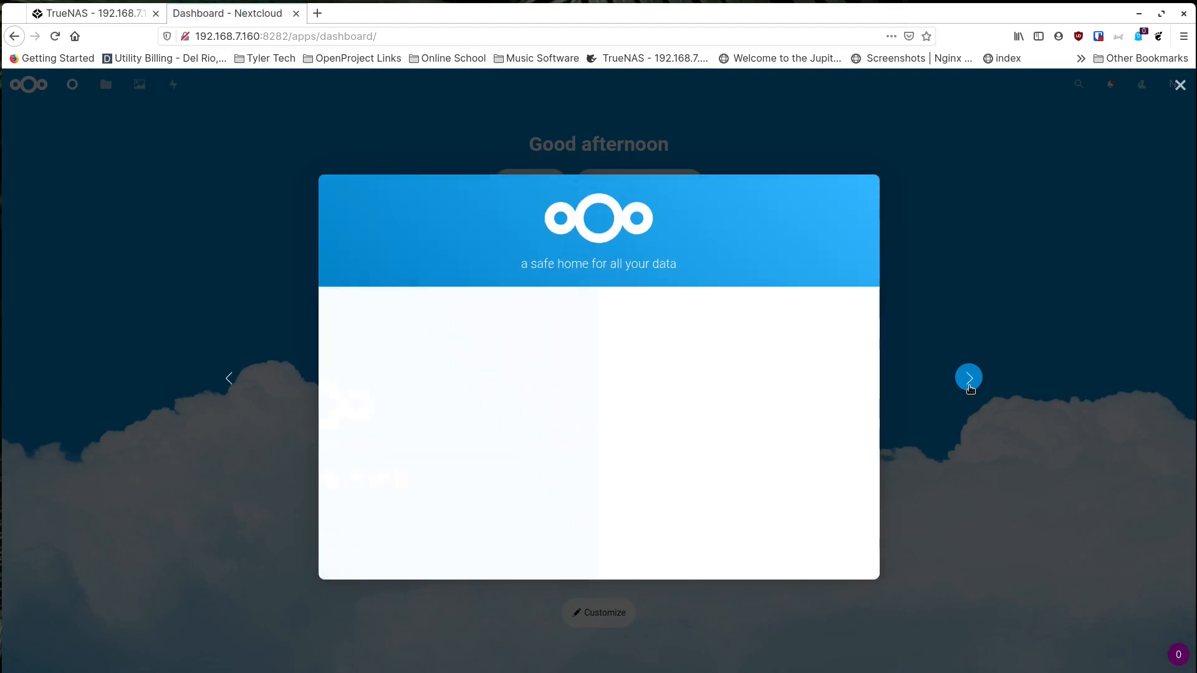
{"action": "left_click", "coordinate": [969, 380]}
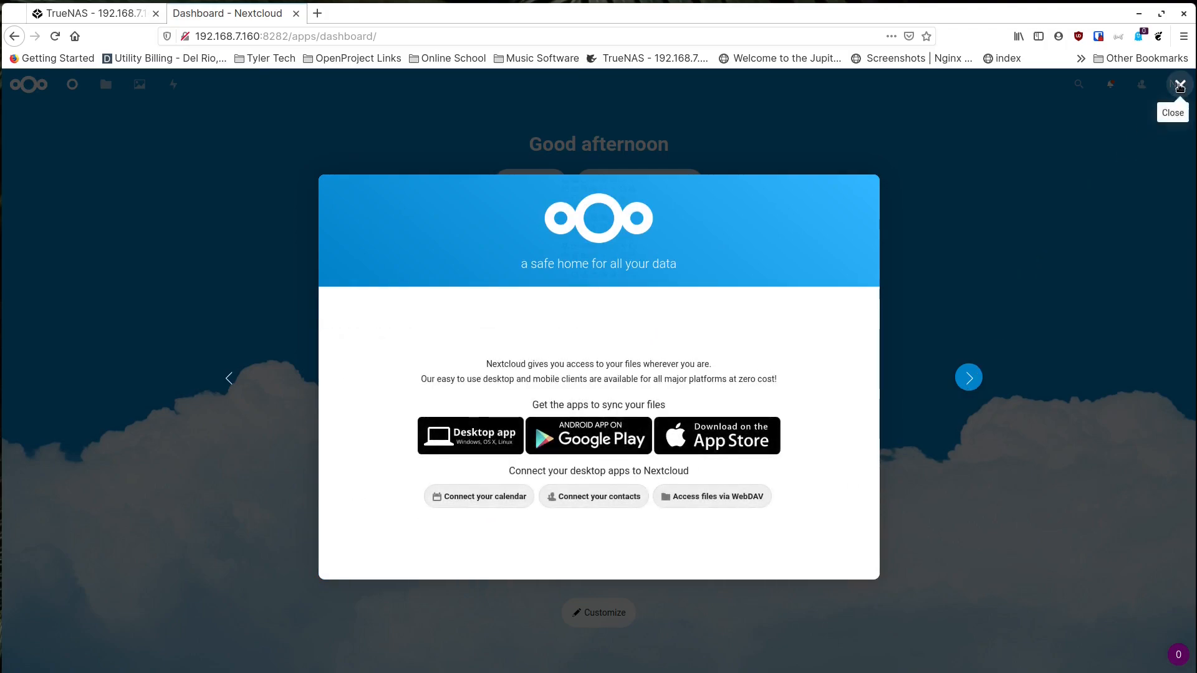
{"action": "left_click", "coordinate": [968, 379]}
{"action": "left_click", "coordinate": [968, 378]}
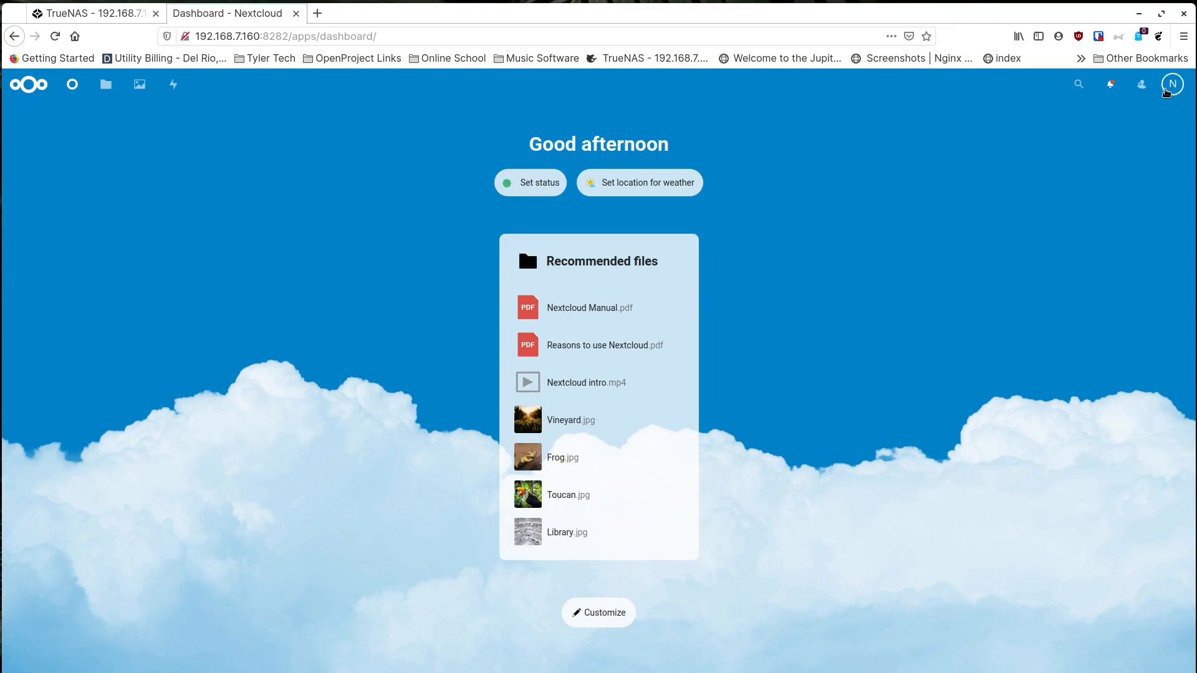
{"action": "left_click", "coordinate": [1172, 84]}
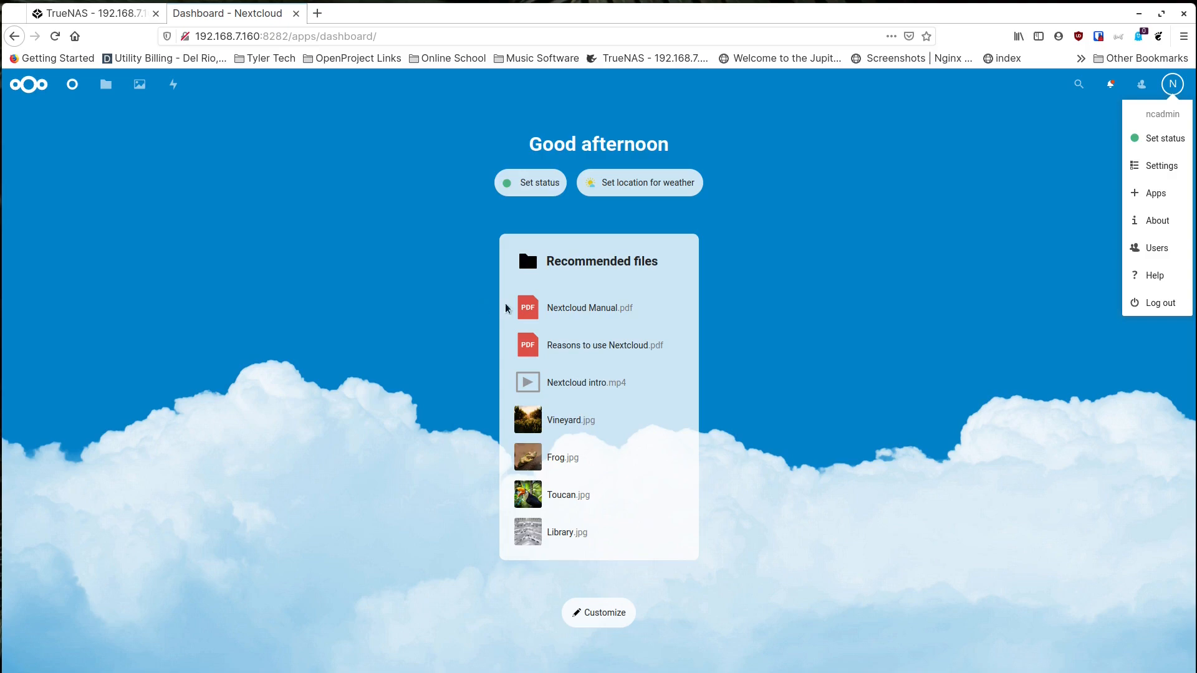
Step: Return to the TrueNAS plugins page, view the Nextcloud plugin's details and browse the Community plugin collection
{"action": "left_click", "coordinate": [97, 13]}
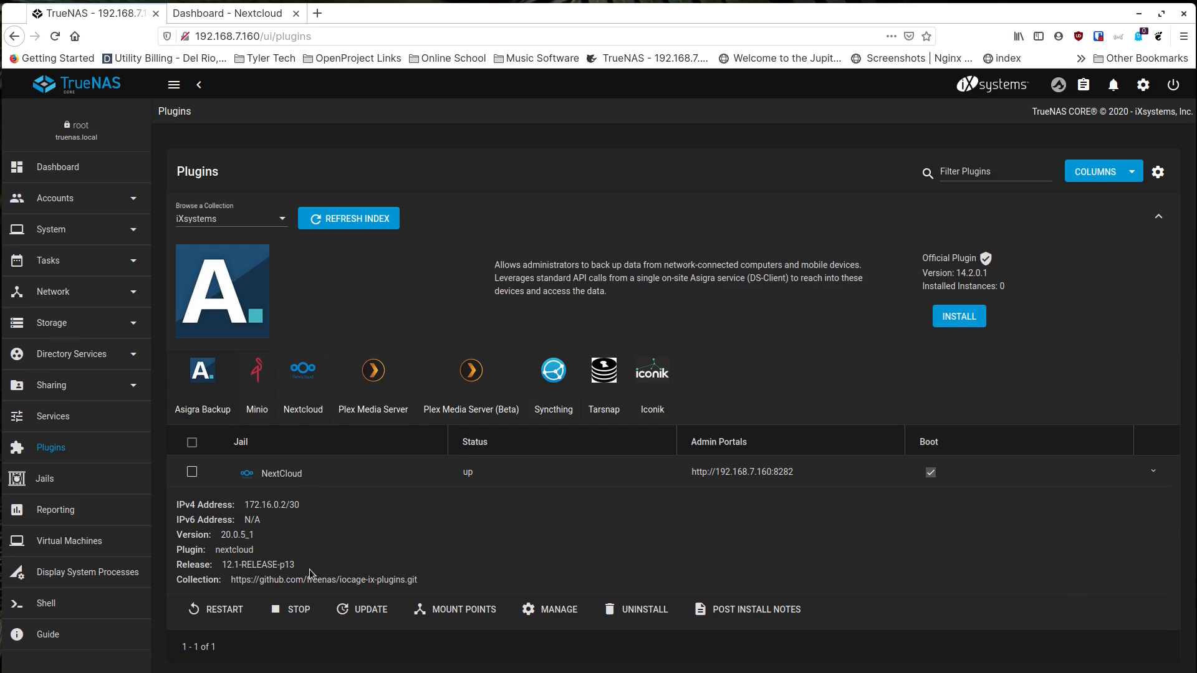
{"action": "left_click", "coordinate": [305, 375]}
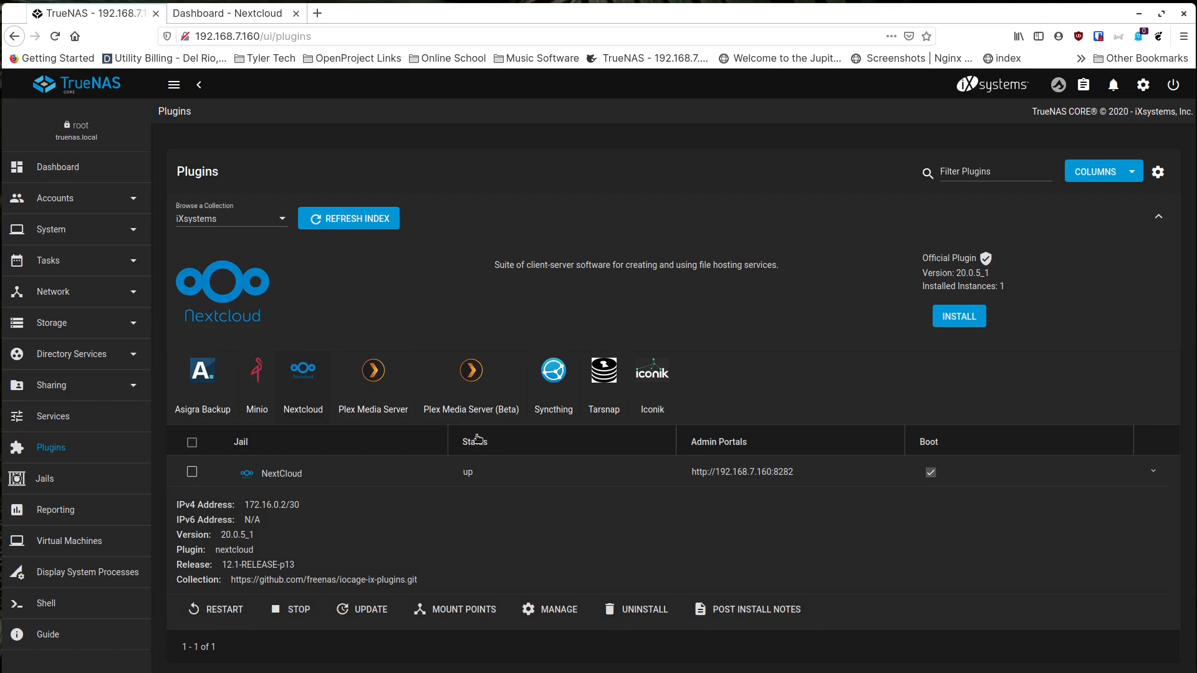
{"action": "left_click", "coordinate": [282, 219]}
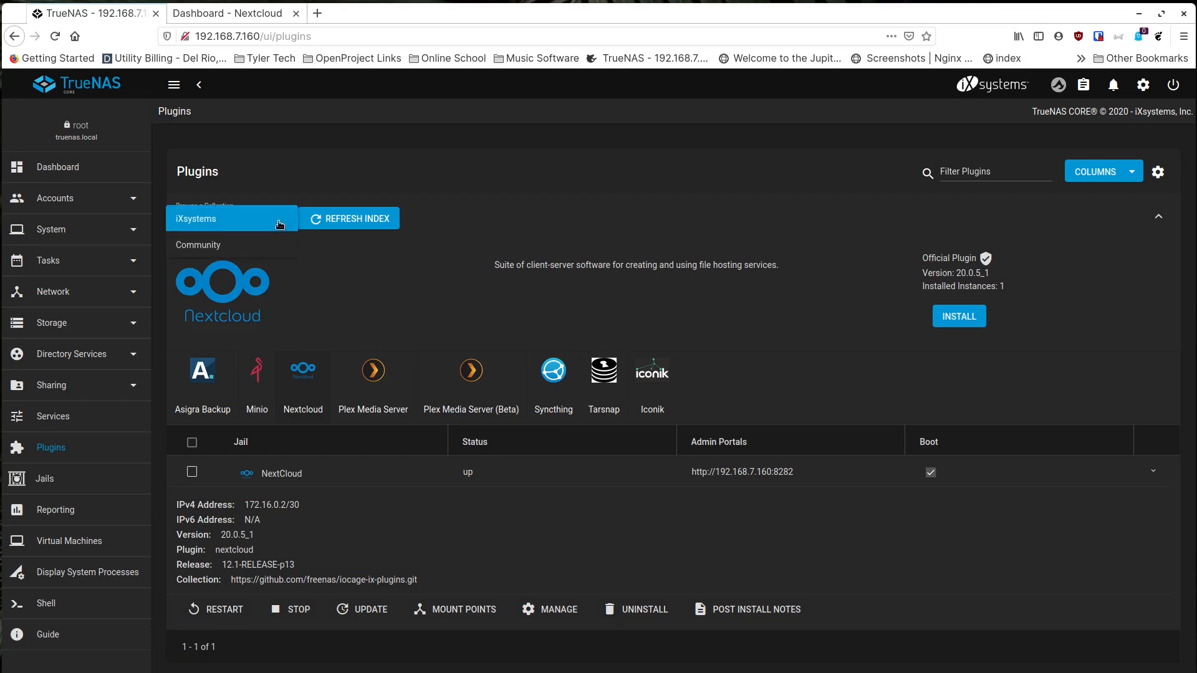
{"action": "left_click", "coordinate": [262, 247]}
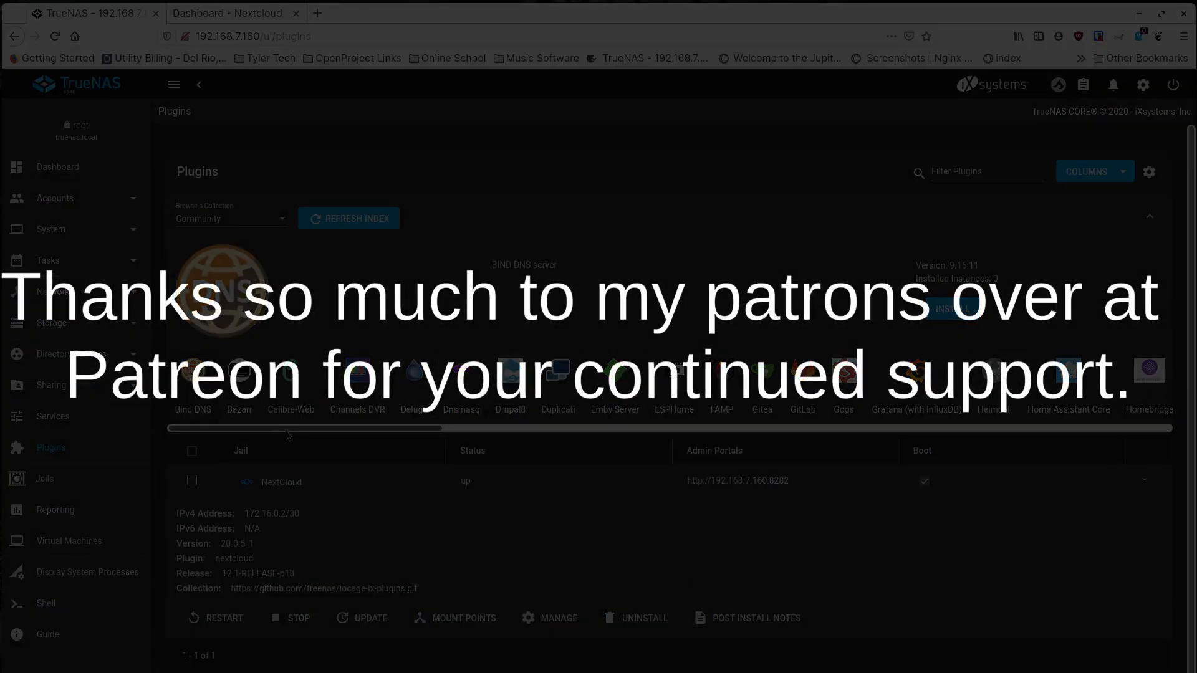
{"action": "mouse_move", "coordinate": [288, 435]}
{"action": "left_mouse_down"}
{"action": "mouse_move", "coordinate": [520, 432]}
{"action": "mouse_move", "coordinate": [278, 441]}
{"action": "left_mouse_up"}
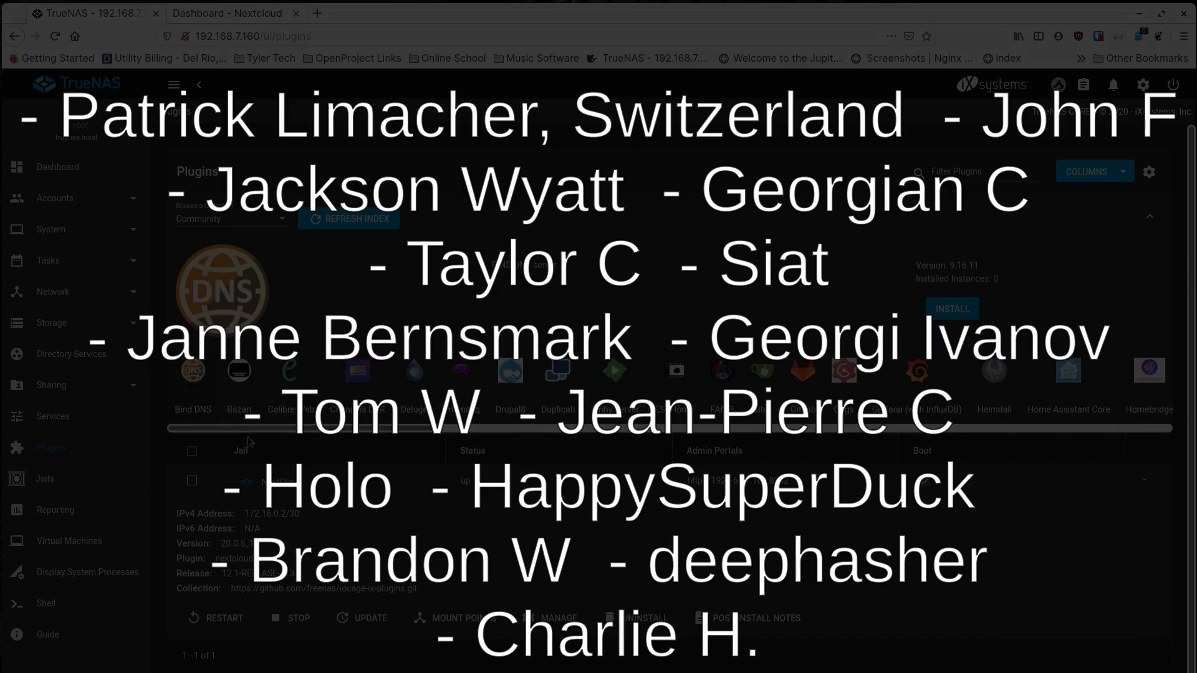